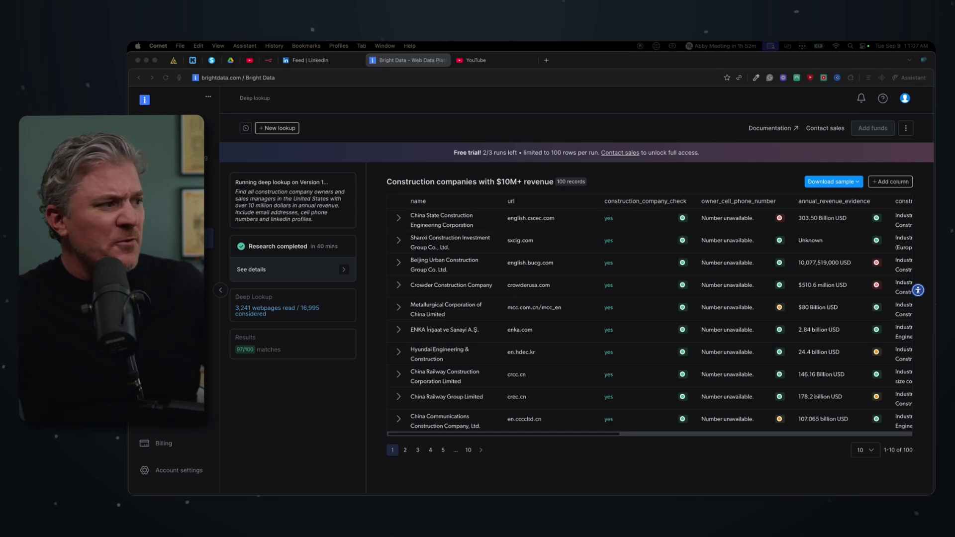
Bring the browser forward and start a new, empty Deep Lookup
{"action": "left_click", "coordinate": [204, 239]}
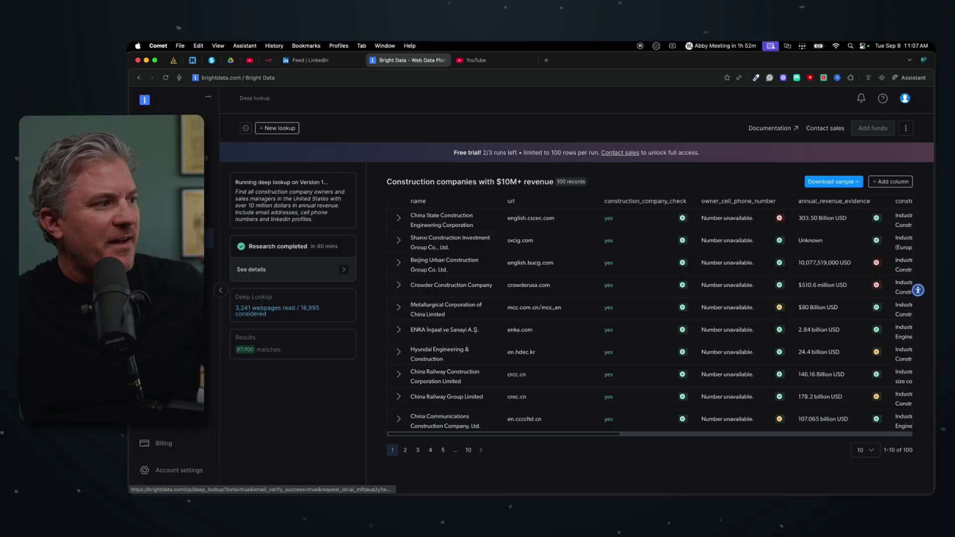
{"action": "left_click", "coordinate": [280, 129]}
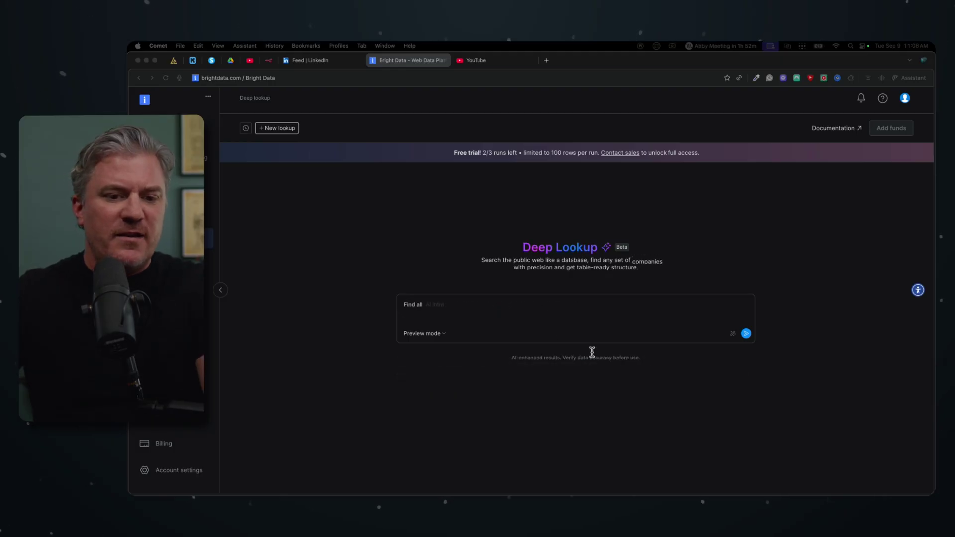
Submit the pasted Phoenix AI professionals description, signing in from the avatar menu to clear the error
{"action": "left_click", "coordinate": [464, 307]}
{"action": "type", "text": "Professionals working in Artificial intelligence who also live in the greater Phoenix metropolitan area, including their LinkedIn profiles."}
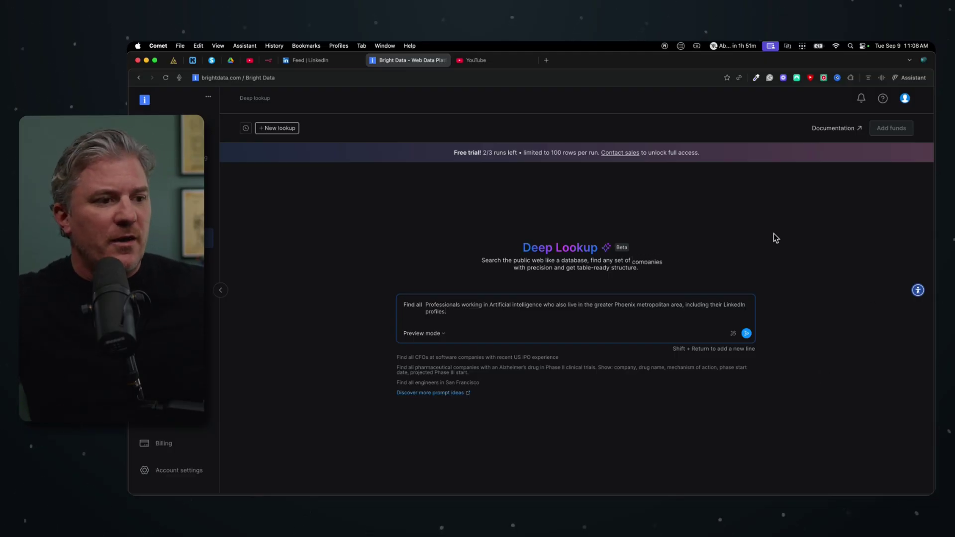
{"action": "left_click", "coordinate": [746, 333]}
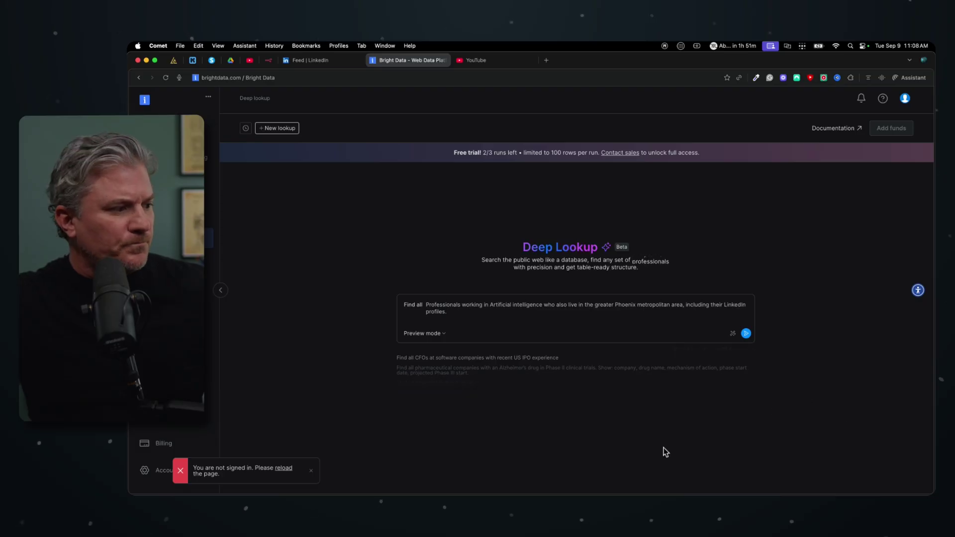
{"action": "left_click", "coordinate": [904, 102]}
{"action": "left_click", "coordinate": [868, 220]}
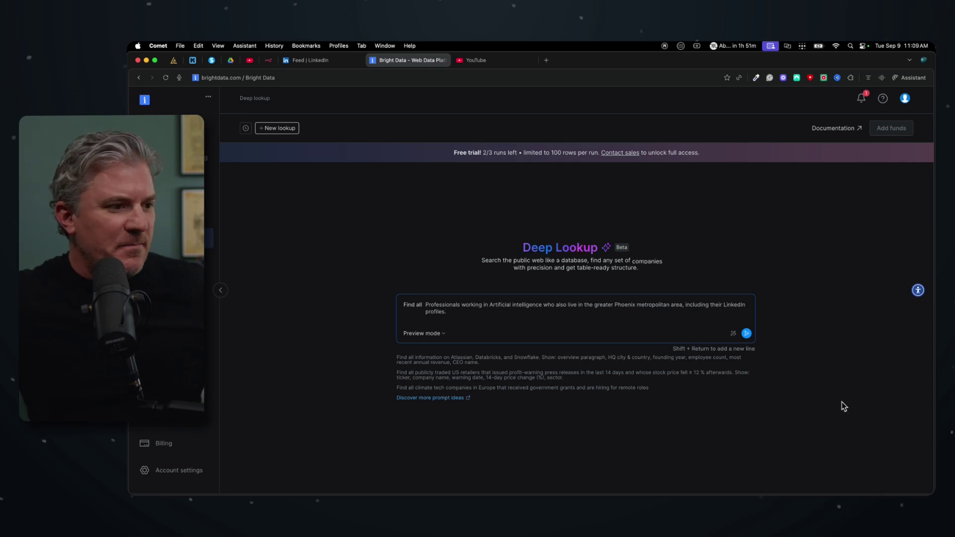
{"action": "left_click", "coordinate": [746, 334]}
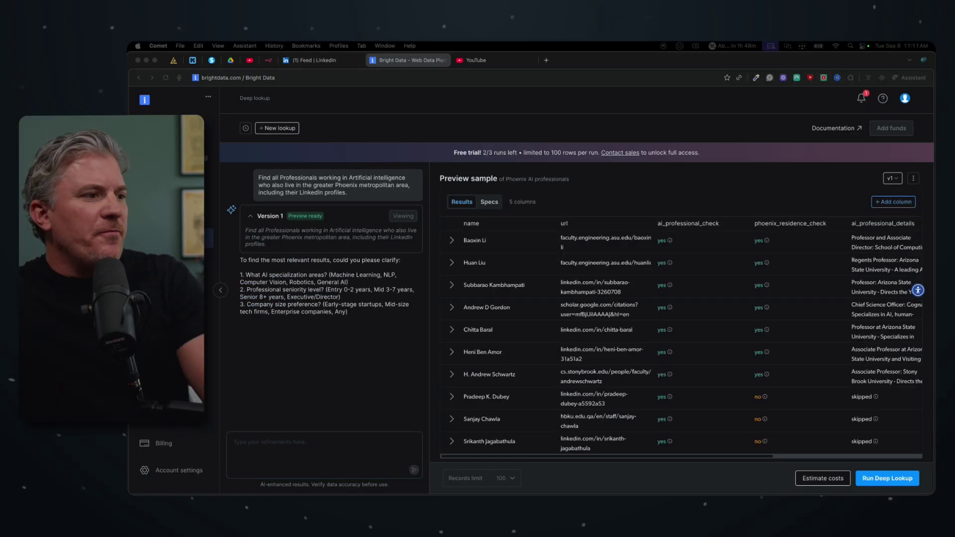
{"action": "scroll", "coordinate": [681, 336], "scroll_direction": "right", "scroll_amount": 3}
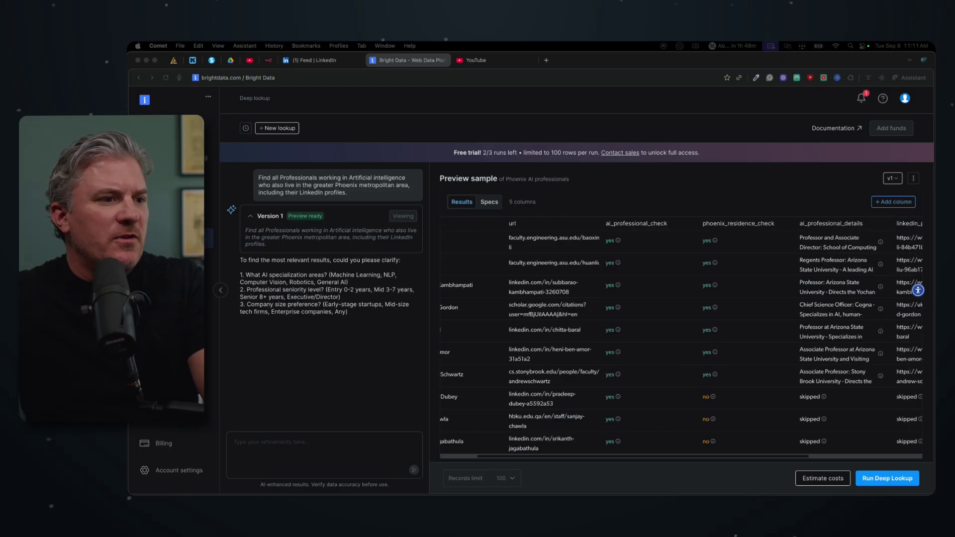
{"action": "scroll", "coordinate": [682, 336], "scroll_direction": "right", "scroll_amount": 2}
{"action": "scroll", "coordinate": [681, 337], "scroll_direction": "left", "scroll_amount": 5}
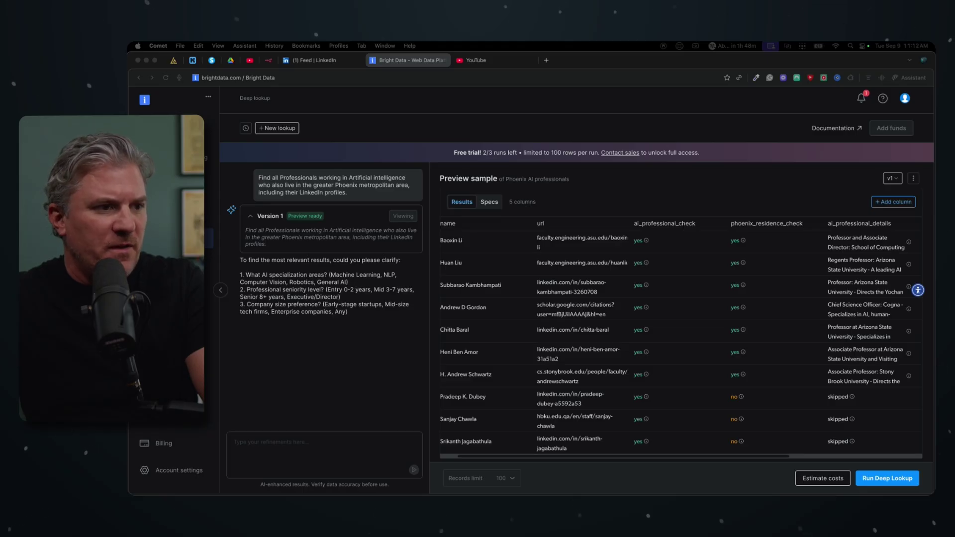
{"action": "scroll", "coordinate": [681, 336], "scroll_direction": "right", "scroll_amount": 5}
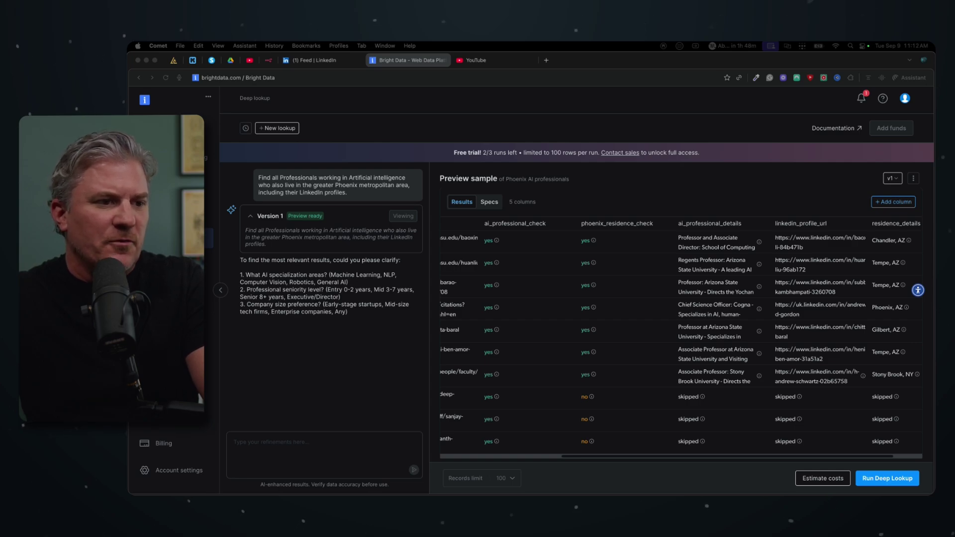
{"action": "scroll", "coordinate": [682, 337], "scroll_direction": "left", "scroll_amount": 1}
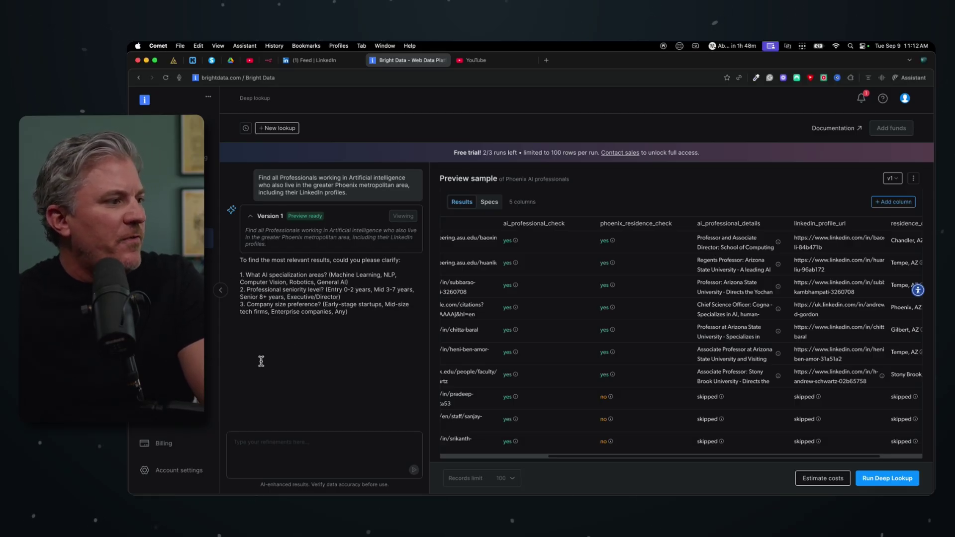
Send the refinement 'I want professionals who don't work in academia.'
{"action": "left_click", "coordinate": [253, 451]}
{"action": "type", "text": "I"}
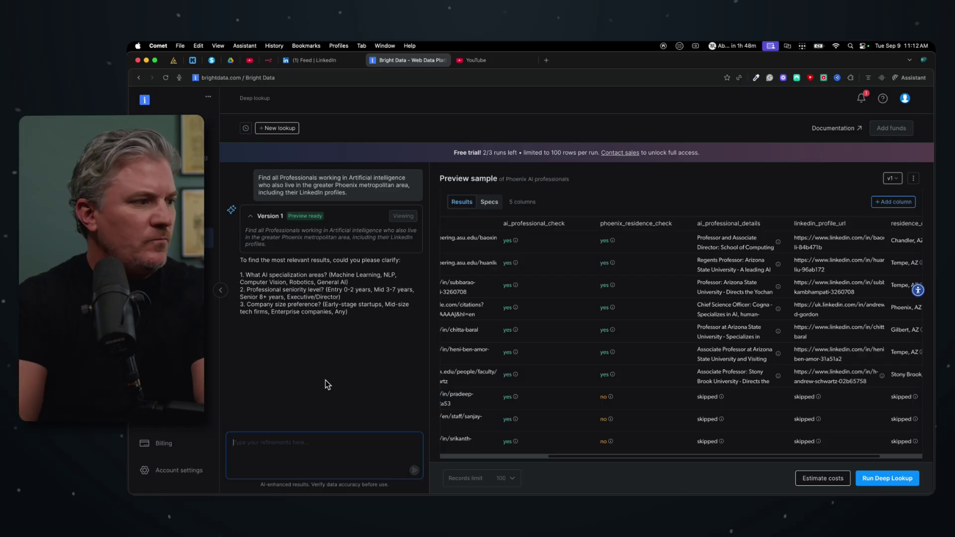
{"action": "type", "text": " want"}
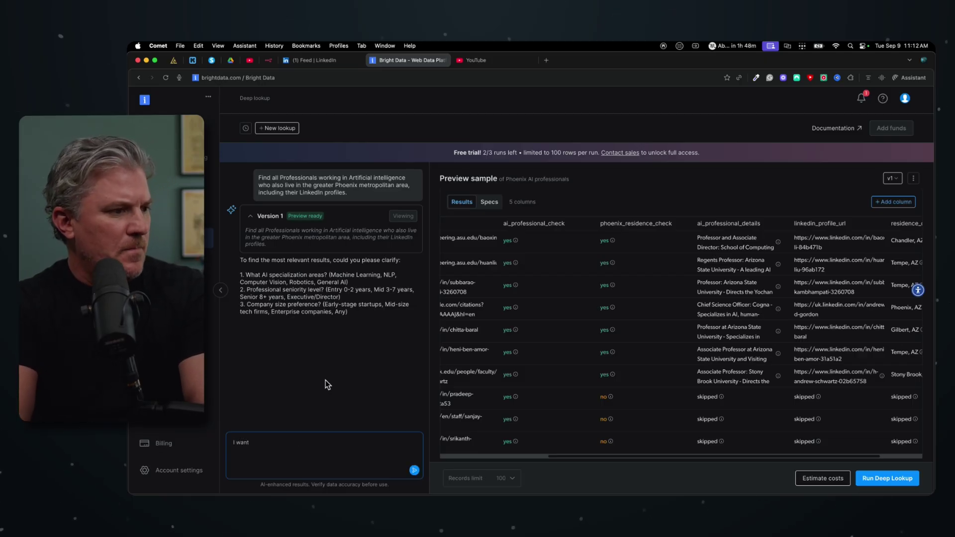
{"action": "type", "text": " professionals who don't work in academia. Please limit your"}
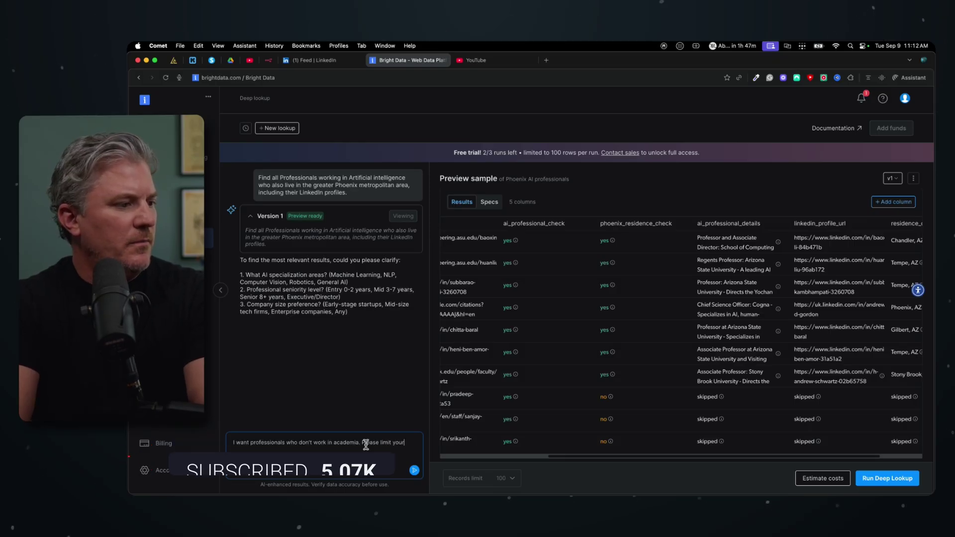
{"action": "type", "text": "s"}
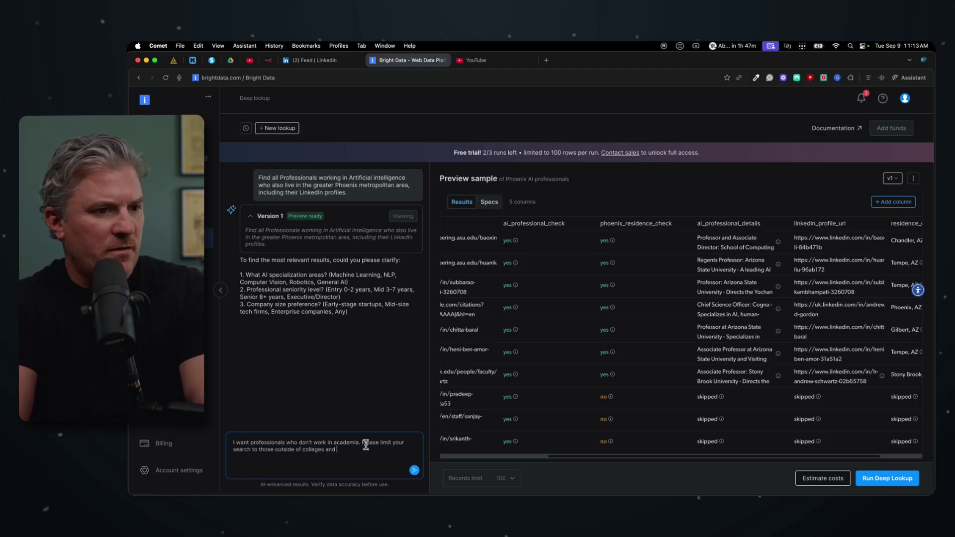
{"action": "left_click", "coordinate": [414, 470]}
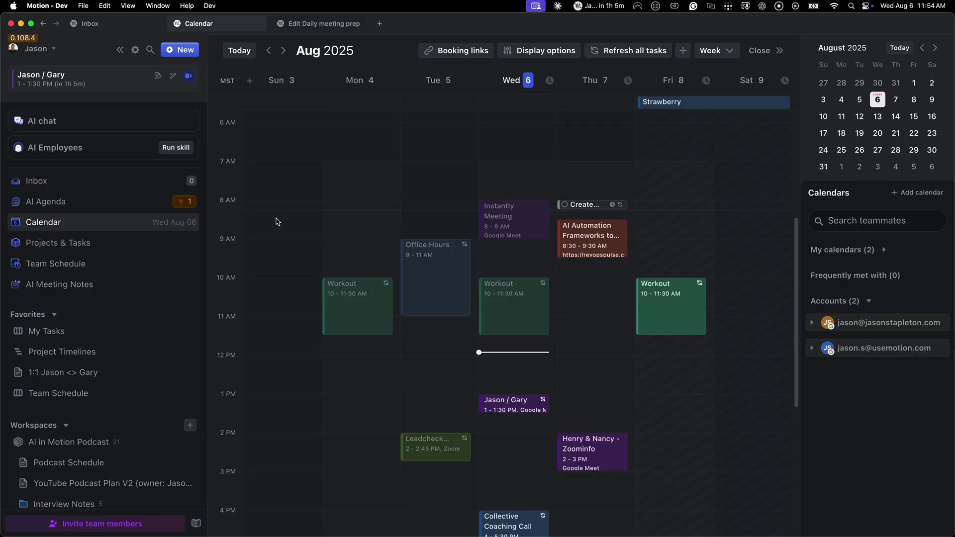
{"action": "scroll", "coordinate": [277, 222], "scroll_direction": "down", "scroll_amount": 3}
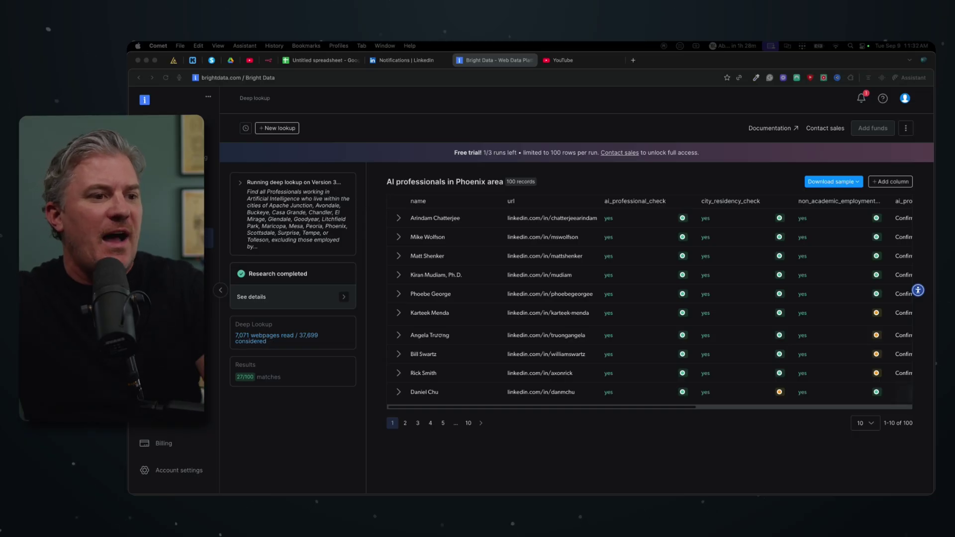
Download the Phoenix AI professionals results sample as a 168 KB CSV file
{"action": "scroll", "coordinate": [649, 298], "scroll_direction": "right", "scroll_amount": 10}
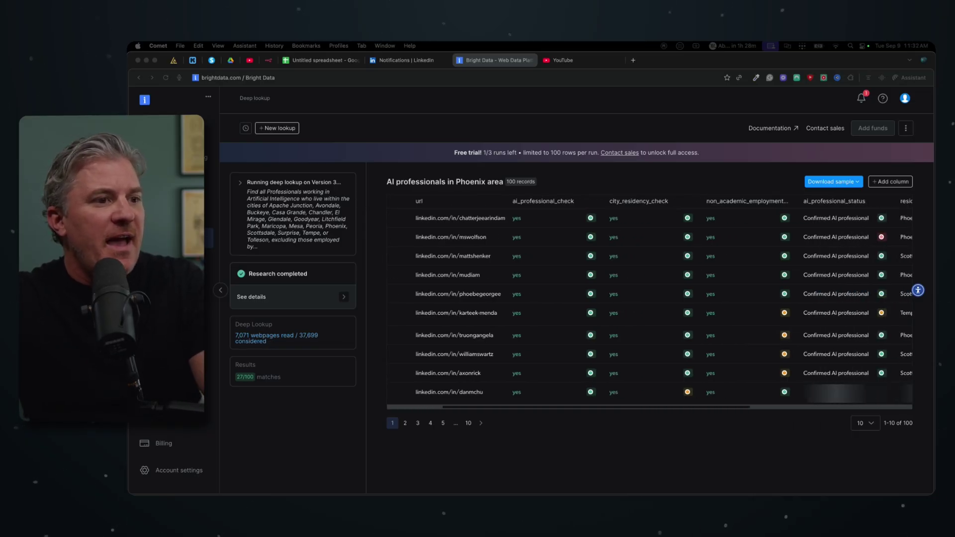
{"action": "scroll", "coordinate": [649, 298], "scroll_direction": "left", "scroll_amount": 10}
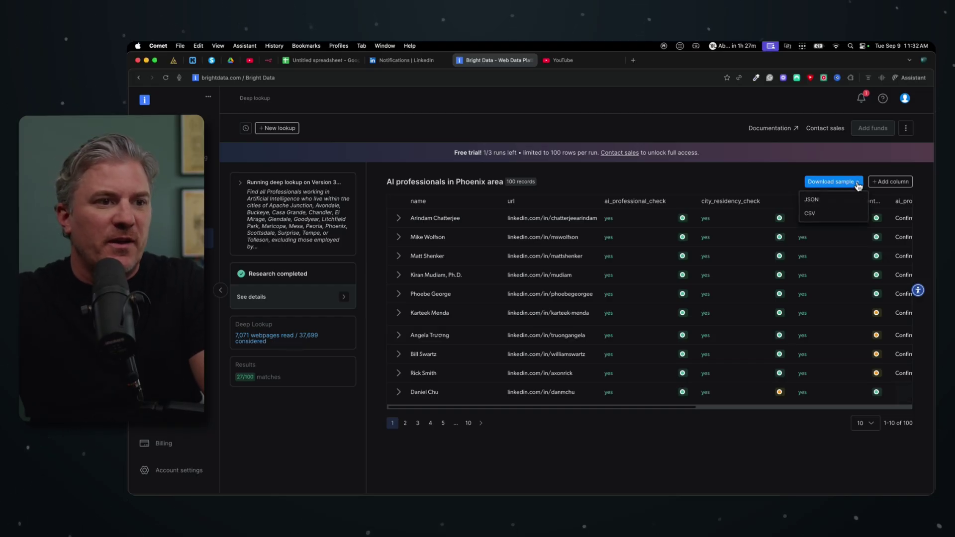
{"action": "left_click", "coordinate": [809, 214]}
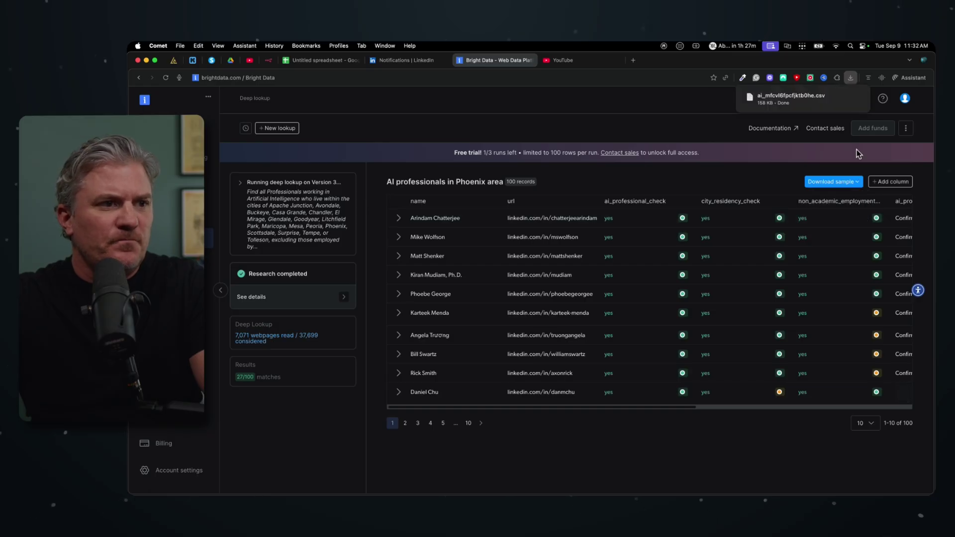
Import the downloaded results CSV into the untitled Google Sheets spreadsheet
{"action": "left_click", "coordinate": [315, 61]}
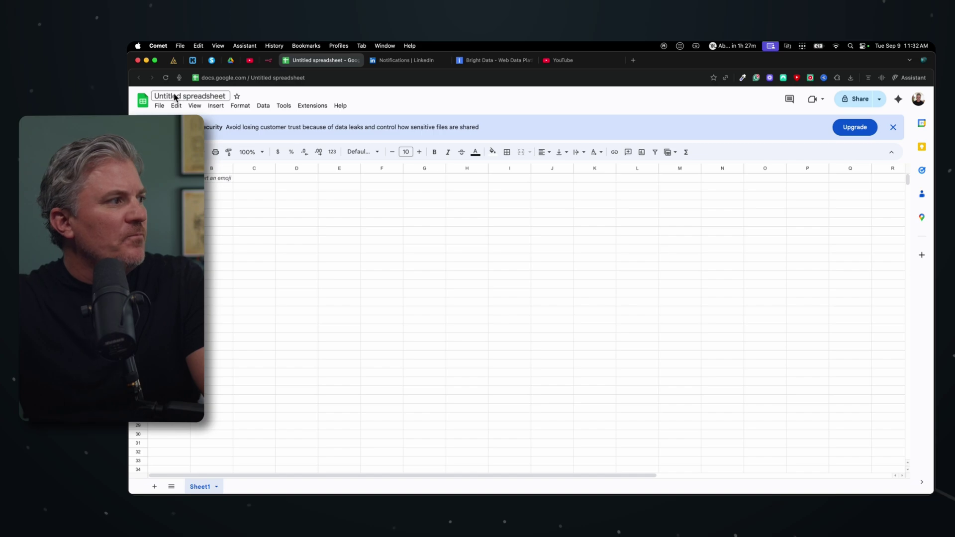
{"action": "left_click", "coordinate": [159, 106]}
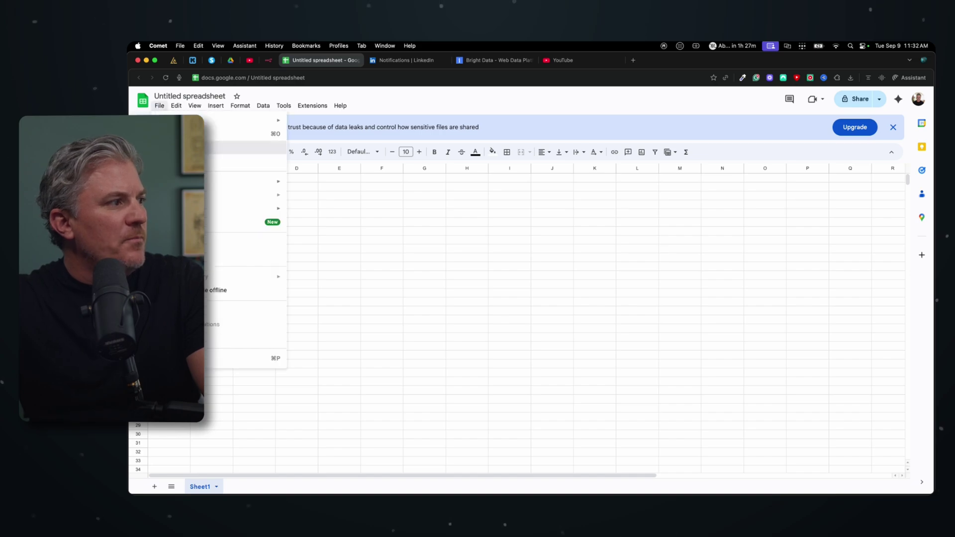
{"action": "left_click", "coordinate": [169, 148]}
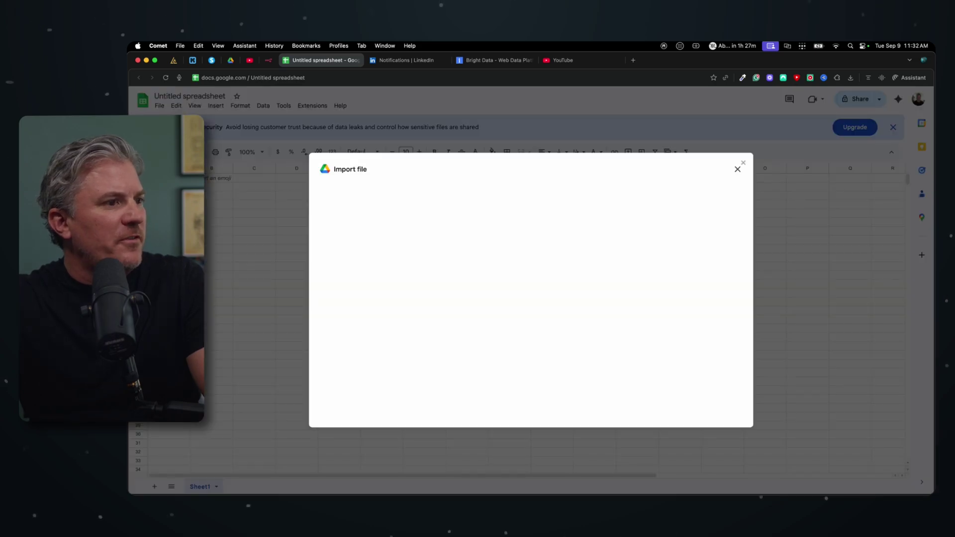
{"action": "left_click", "coordinate": [850, 78]}
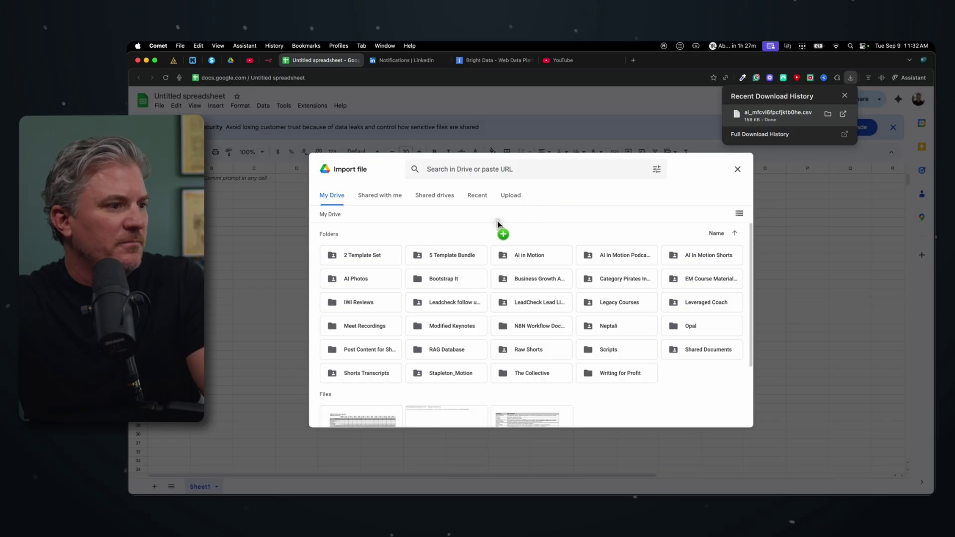
{"action": "left_click_drag", "start_coordinate": [498, 224], "coordinate": [498, 225]}
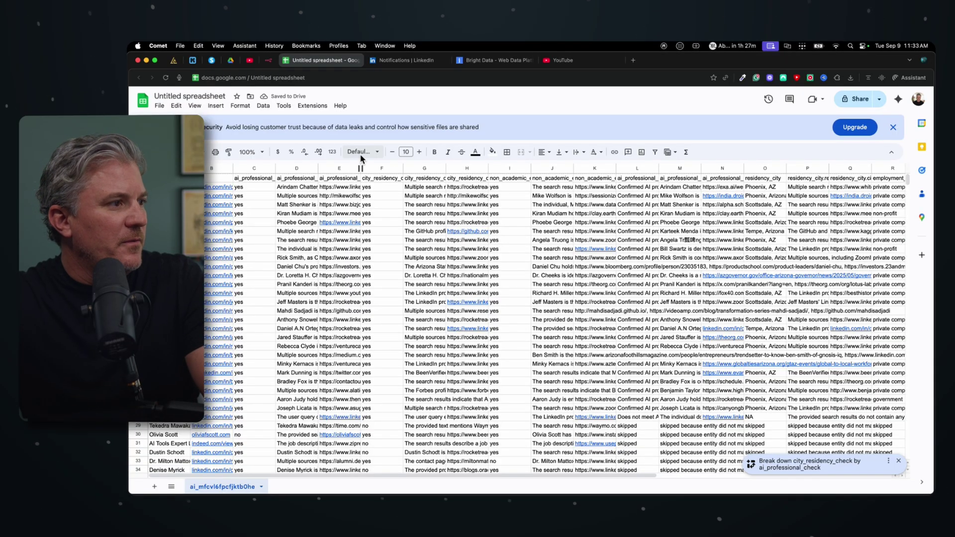
Widen column E, auto-fit column B, and widen another URL column
{"action": "left_click_drag", "start_coordinate": [394, 169], "coordinate": [404, 170]}
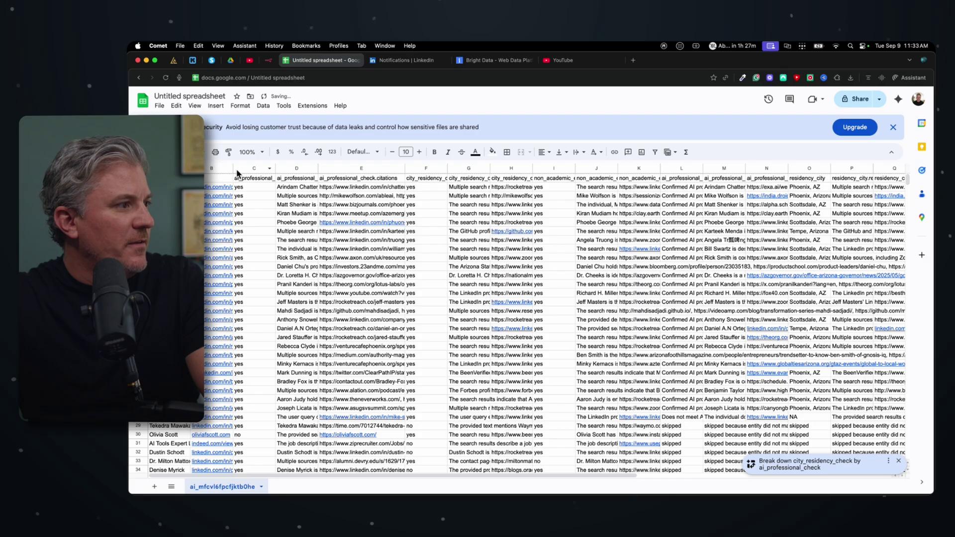
{"action": "double_click", "coordinate": [234, 169]}
{"action": "scroll", "coordinate": [288, 258], "scroll_direction": "down", "scroll_amount": 8}
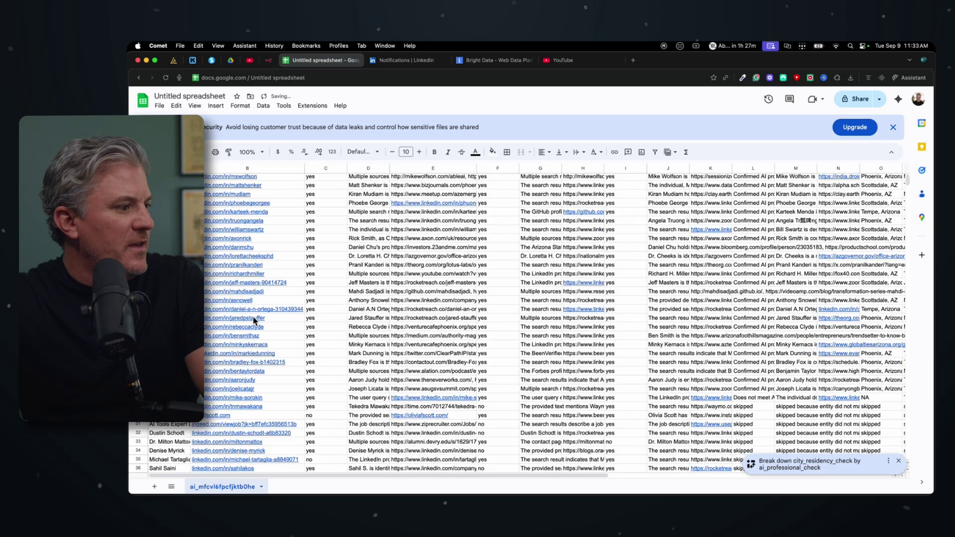
{"action": "mouse_move", "coordinate": [205, 224]}
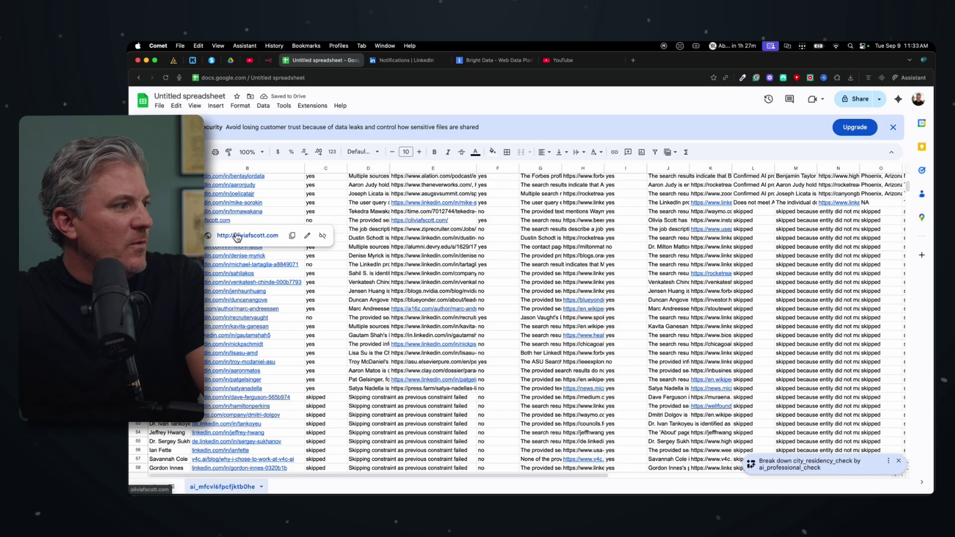
{"action": "scroll", "coordinate": [522, 229], "scroll_direction": "right", "scroll_amount": 5}
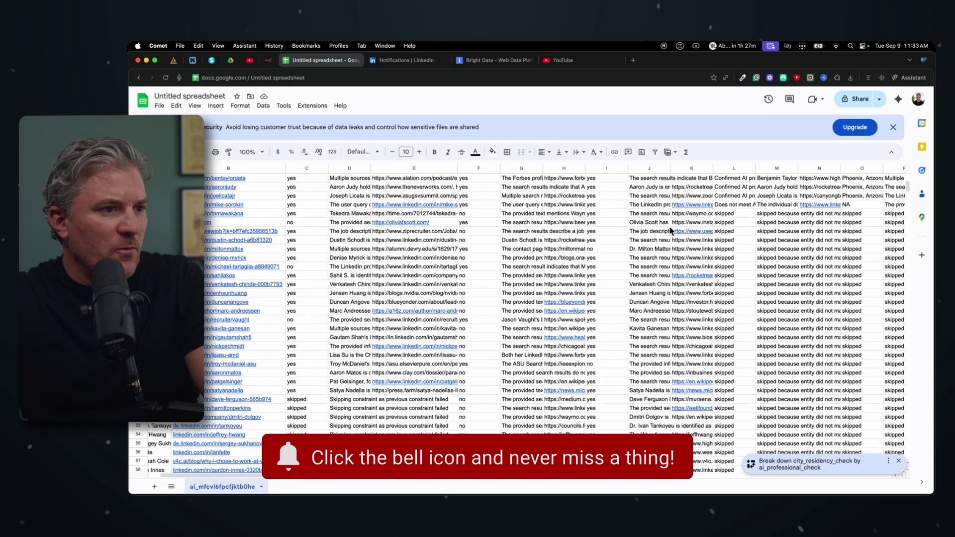
{"action": "scroll", "coordinate": [774, 224], "scroll_direction": "up", "scroll_amount": 8}
{"action": "scroll", "coordinate": [786, 229], "scroll_direction": "right", "scroll_amount": 3}
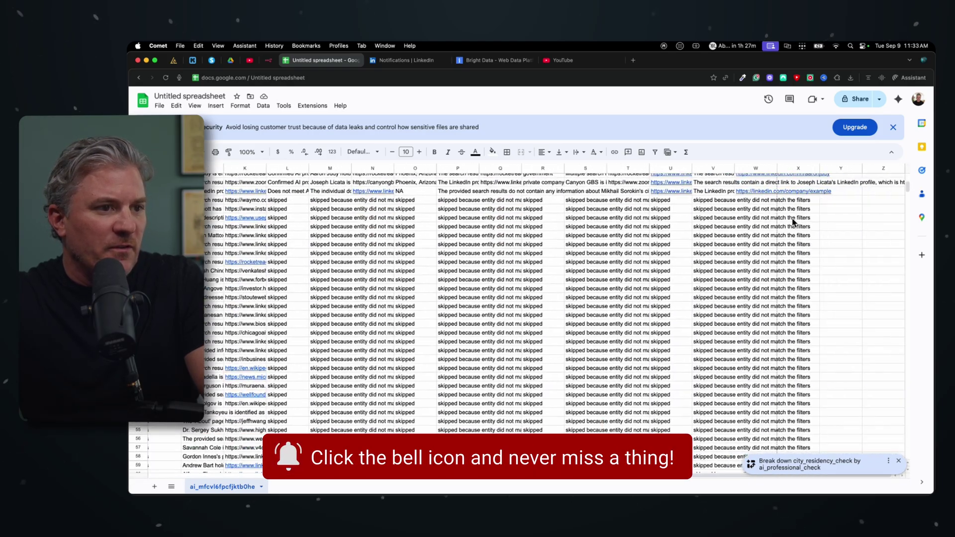
{"action": "scroll", "coordinate": [775, 198], "scroll_direction": "left", "scroll_amount": 1}
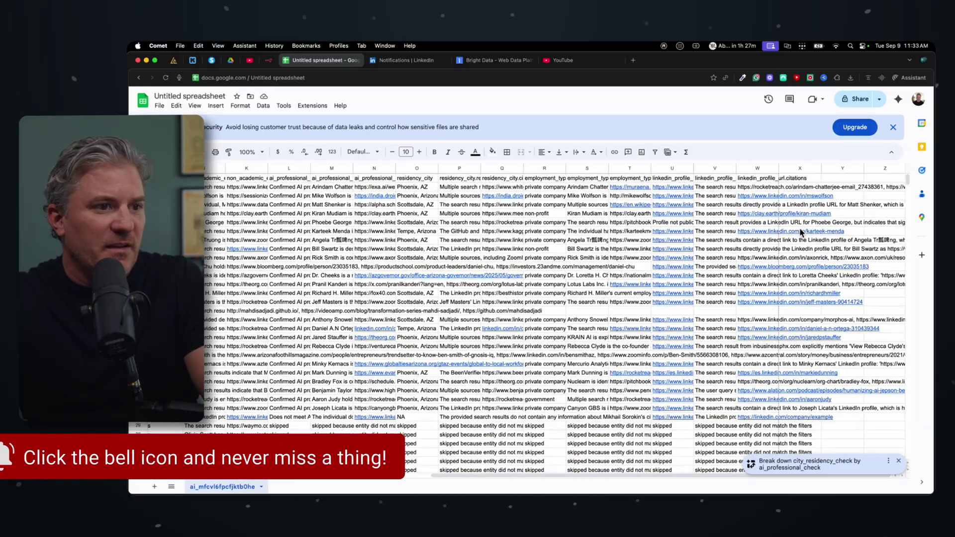
{"action": "scroll", "coordinate": [738, 217], "scroll_direction": "left", "scroll_amount": 1}
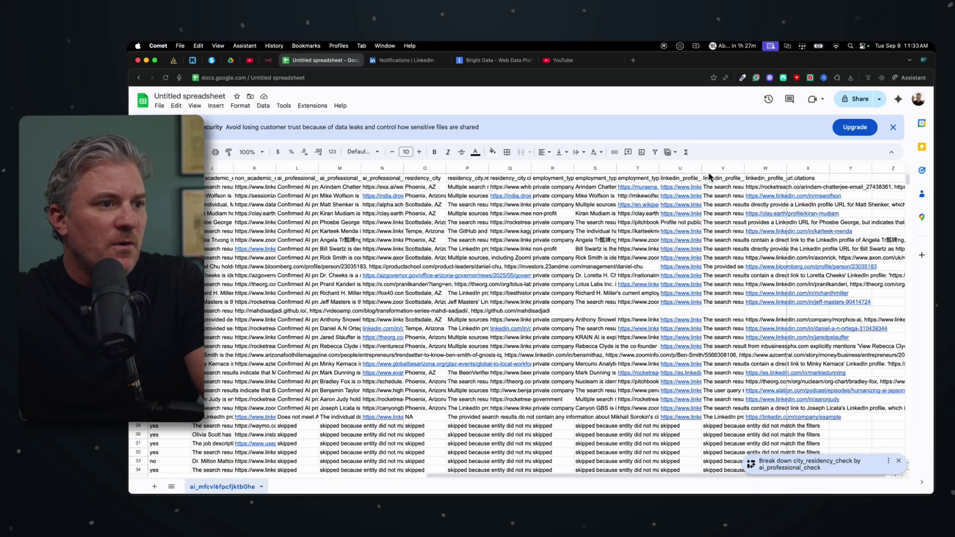
{"action": "left_click_drag", "start_coordinate": [701, 171], "coordinate": [772, 172]}
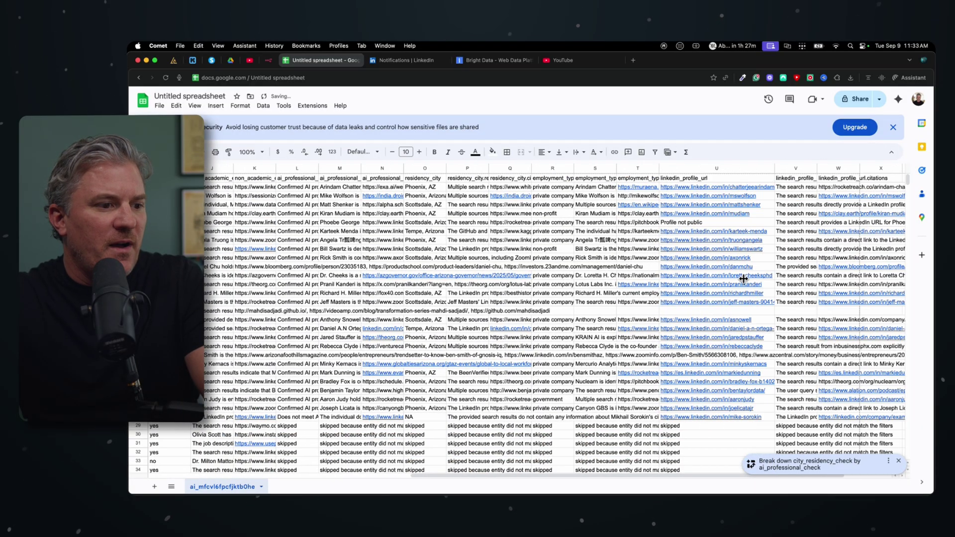
Browse the imported table and reveal one LinkedIn profile link in column B
{"action": "scroll", "coordinate": [715, 327], "scroll_direction": "down", "scroll_amount": 10}
{"action": "scroll", "coordinate": [711, 328], "scroll_direction": "down", "scroll_amount": 2}
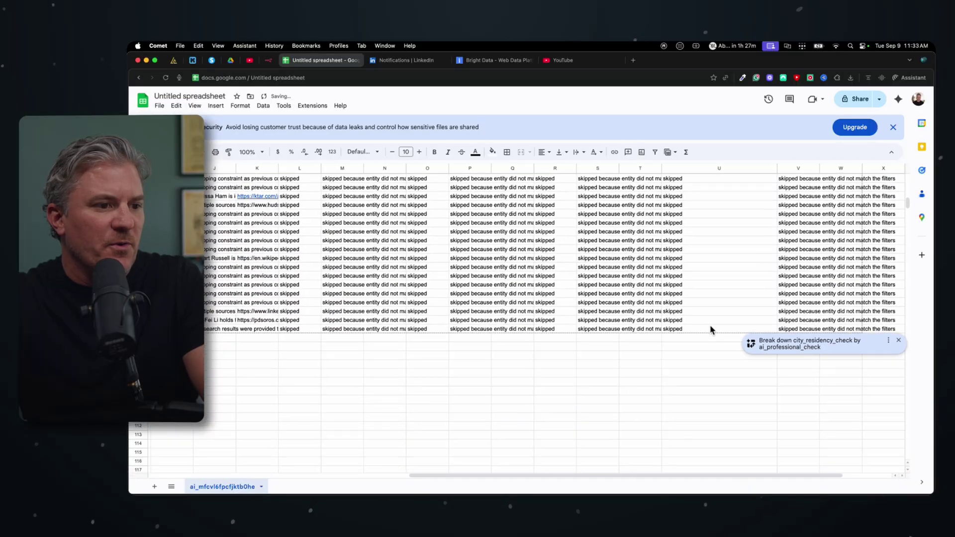
{"action": "scroll", "coordinate": [697, 321], "scroll_direction": "up", "scroll_amount": 5}
{"action": "scroll", "coordinate": [696, 321], "scroll_direction": "left", "scroll_amount": 8}
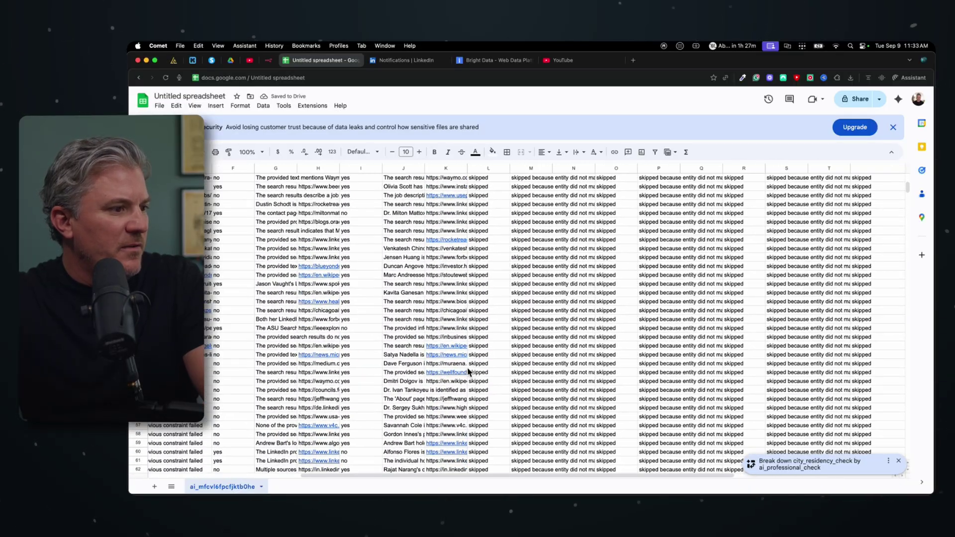
{"action": "scroll", "coordinate": [314, 344], "scroll_direction": "up", "scroll_amount": 2}
{"action": "scroll", "coordinate": [315, 345], "scroll_direction": "left", "scroll_amount": 2}
{"action": "scroll", "coordinate": [298, 344], "scroll_direction": "down", "scroll_amount": 1}
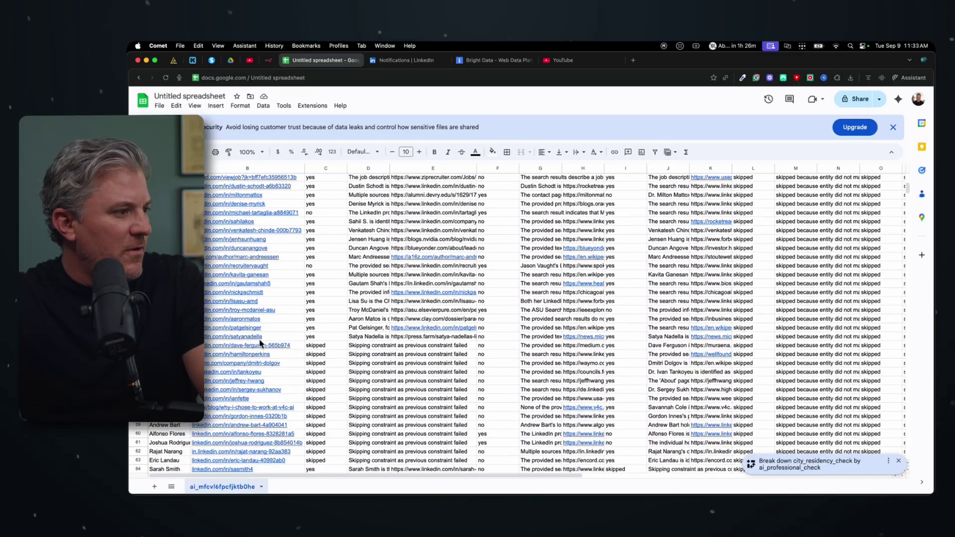
{"action": "scroll", "coordinate": [231, 322], "scroll_direction": "down", "scroll_amount": 3}
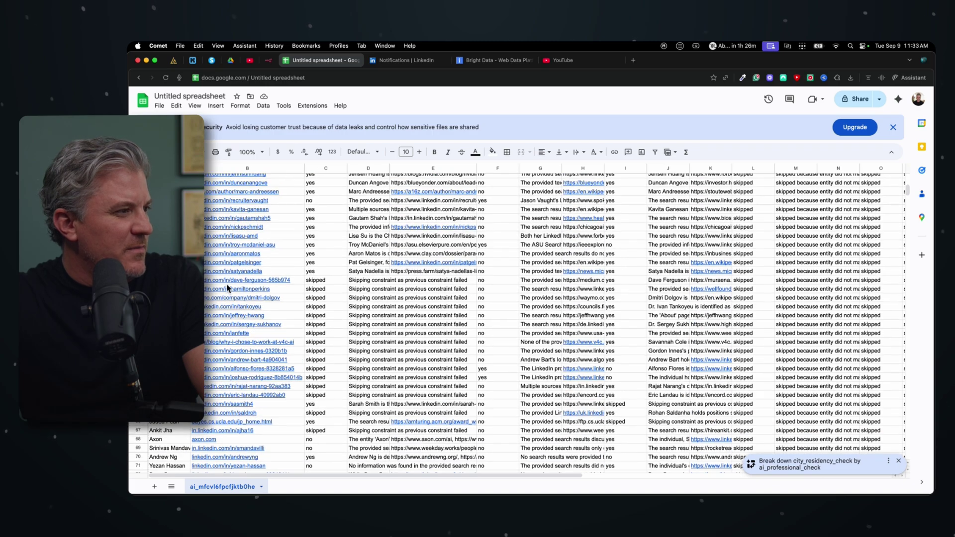
{"action": "scroll", "coordinate": [235, 258], "scroll_direction": "up", "scroll_amount": 9}
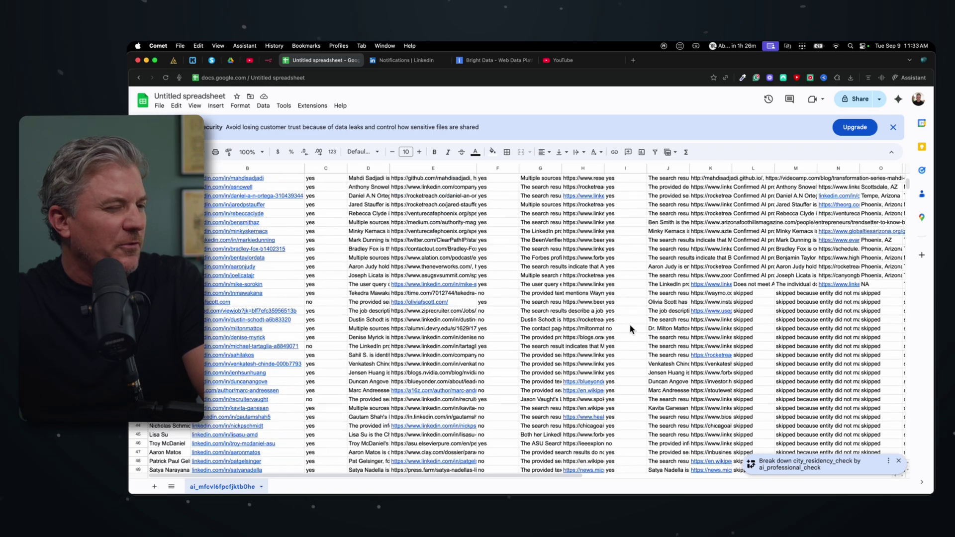
{"action": "scroll", "coordinate": [676, 335], "scroll_direction": "right", "scroll_amount": 8}
{"action": "scroll", "coordinate": [693, 341], "scroll_direction": "right", "scroll_amount": 2}
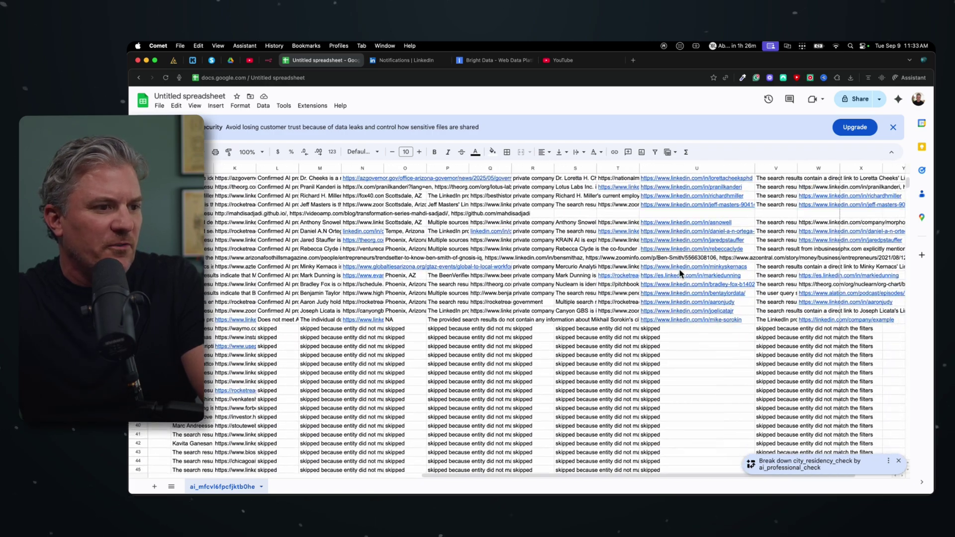
{"action": "scroll", "coordinate": [690, 354], "scroll_direction": "left", "scroll_amount": 8}
{"action": "scroll", "coordinate": [687, 356], "scroll_direction": "down", "scroll_amount": 2}
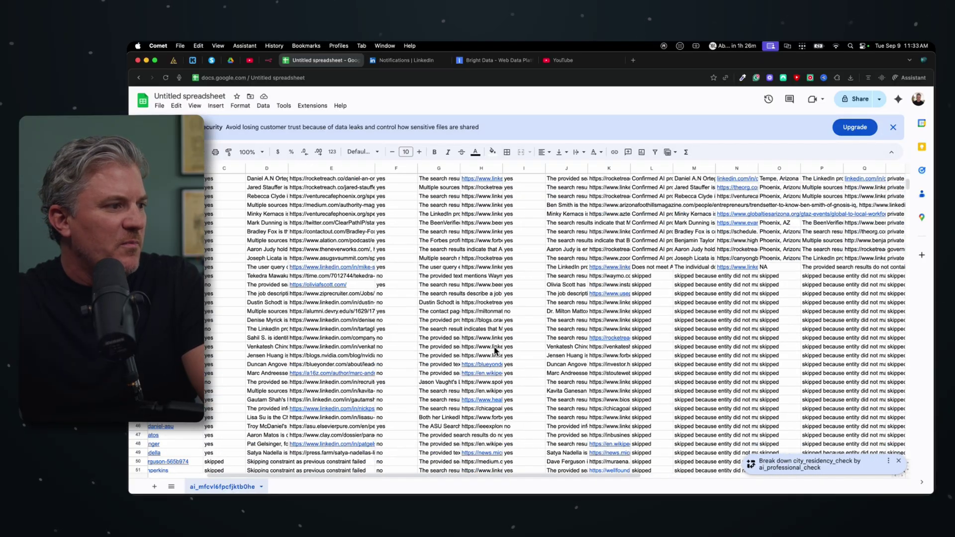
{"action": "scroll", "coordinate": [348, 319], "scroll_direction": "left", "scroll_amount": 2}
{"action": "left_click_drag", "start_coordinate": [219, 361], "coordinate": [219, 388]}
{"action": "left_click", "coordinate": [232, 321]}
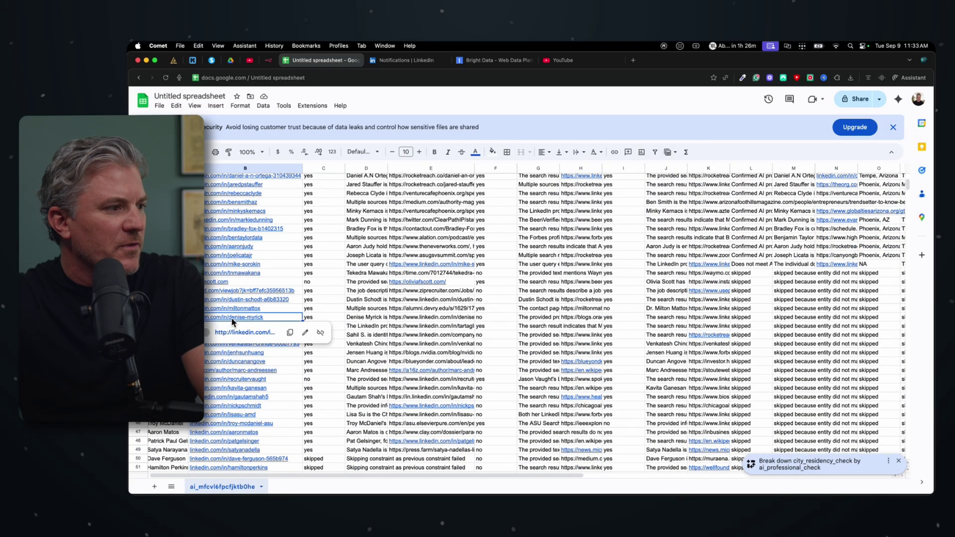
Preview a LinkedIn profile from the sheet, then close it
{"action": "left_click", "coordinate": [289, 331]}
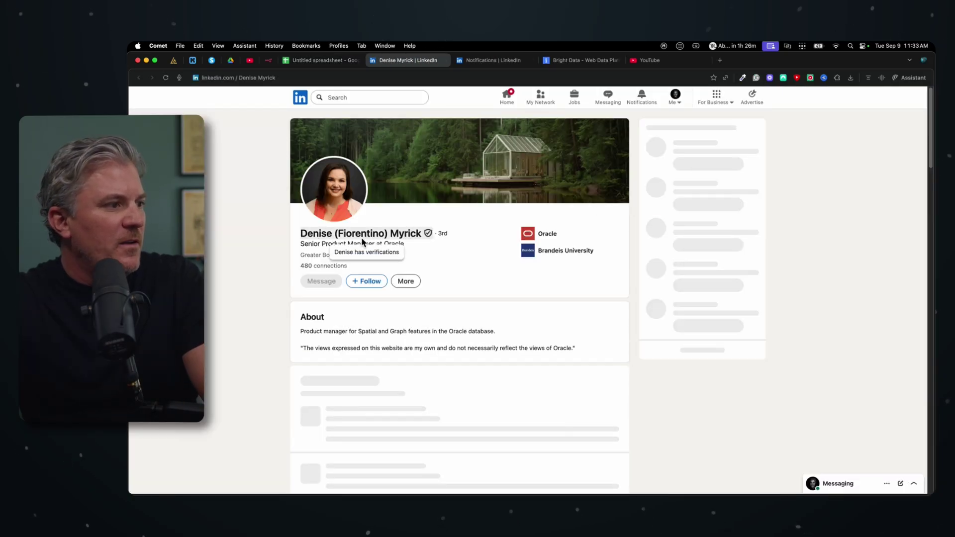
{"action": "scroll", "coordinate": [490, 297], "scroll_direction": "down", "scroll_amount": 2}
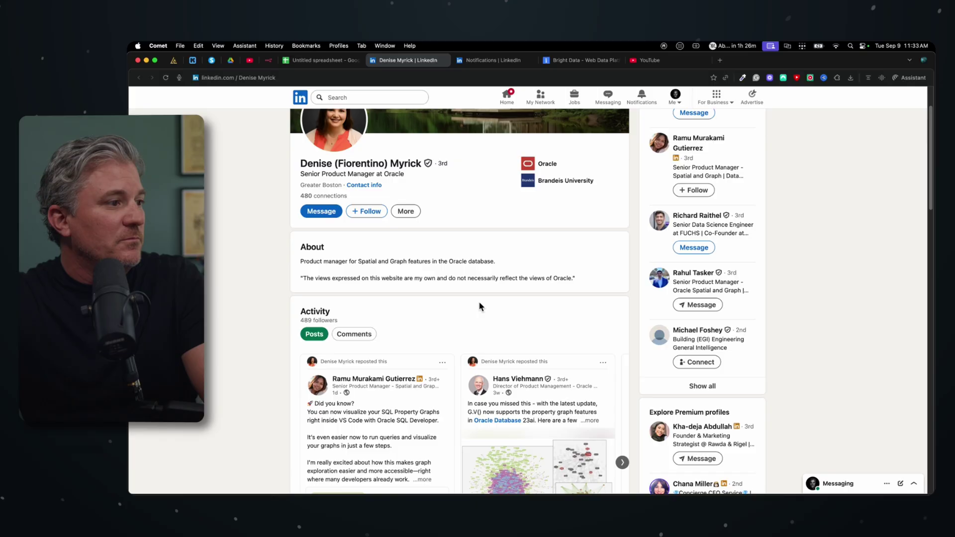
{"action": "scroll", "coordinate": [480, 304], "scroll_direction": "up", "scroll_amount": 2}
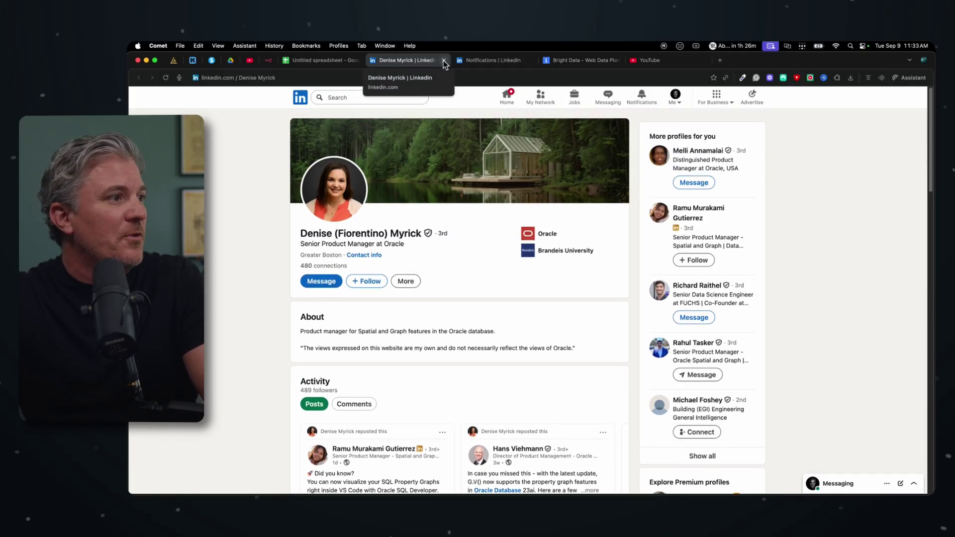
{"action": "left_click", "coordinate": [443, 60]}
Open the first professional's LinkedIn profile and send a connection request without a note
{"action": "scroll", "coordinate": [233, 195], "scroll_direction": "up", "scroll_amount": 5}
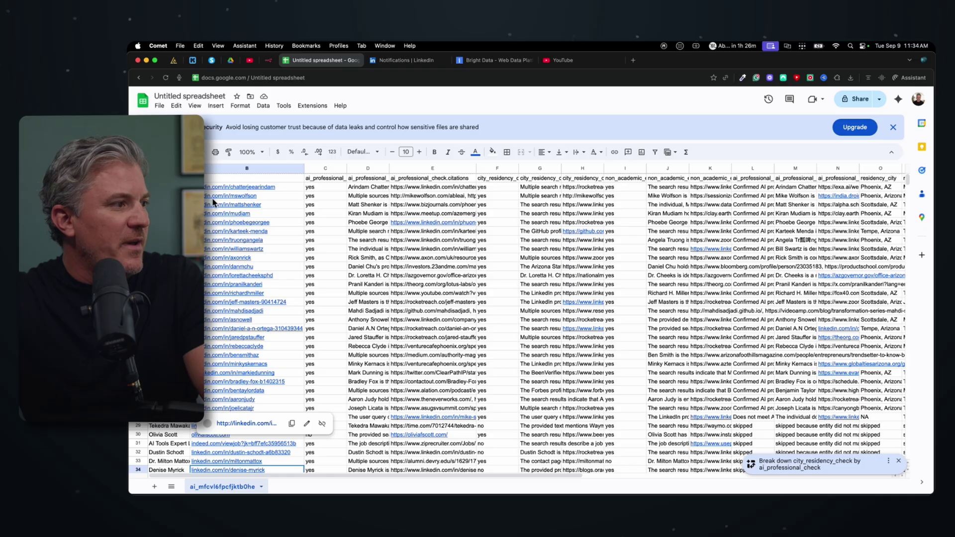
{"action": "scroll", "coordinate": [348, 224], "scroll_direction": "right", "scroll_amount": 5}
{"action": "scroll", "coordinate": [425, 222], "scroll_direction": "right", "scroll_amount": 3}
{"action": "scroll", "coordinate": [425, 222], "scroll_direction": "up", "scroll_amount": 1}
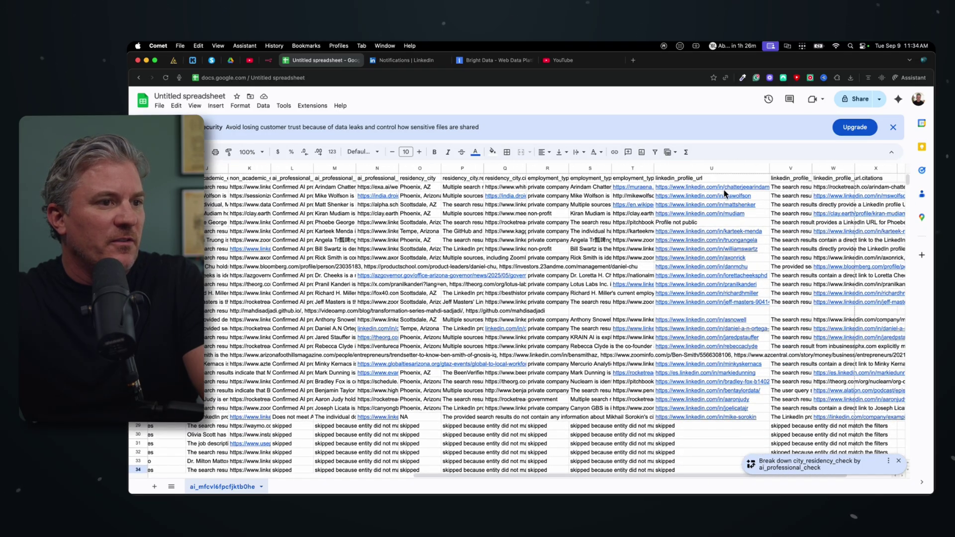
{"action": "left_click", "coordinate": [702, 189]}
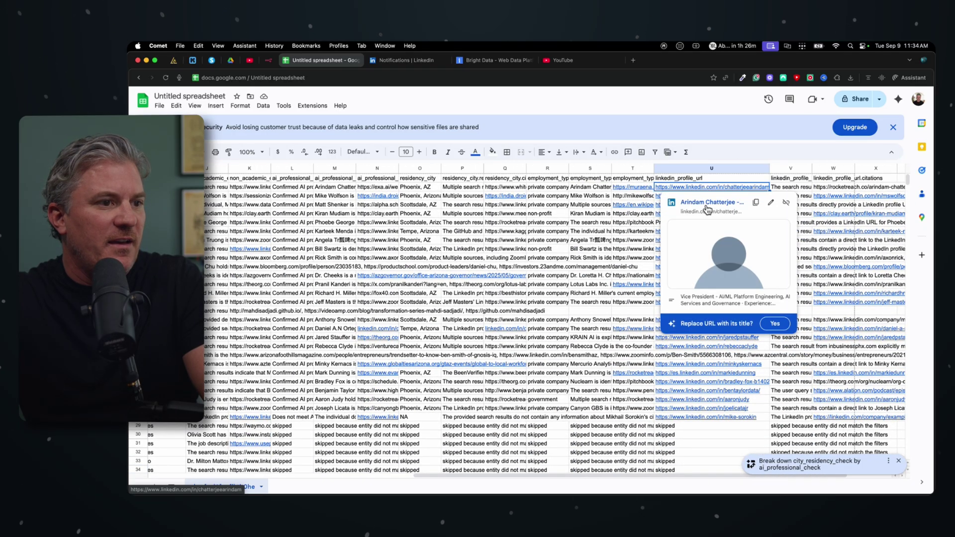
{"action": "left_click", "coordinate": [706, 199]}
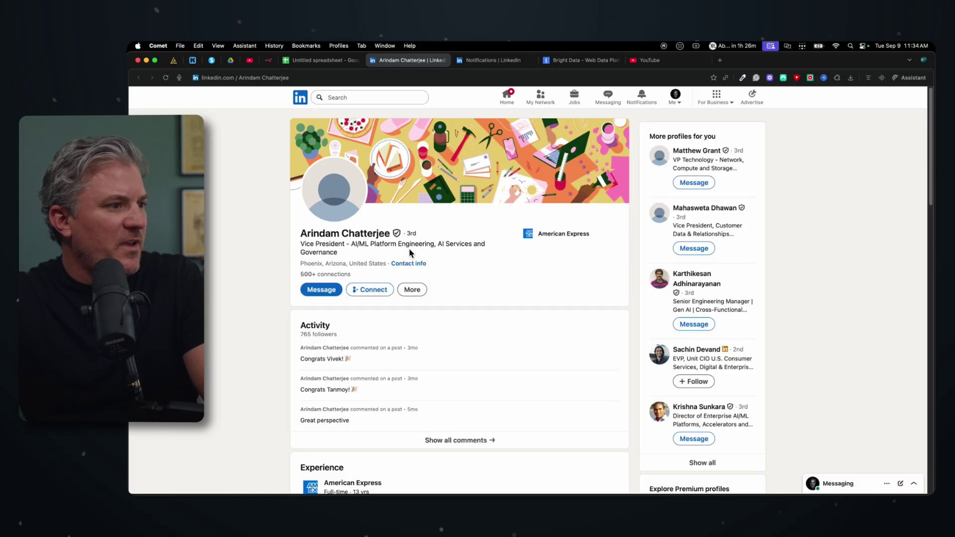
{"action": "scroll", "coordinate": [500, 312], "scroll_direction": "down", "scroll_amount": 1}
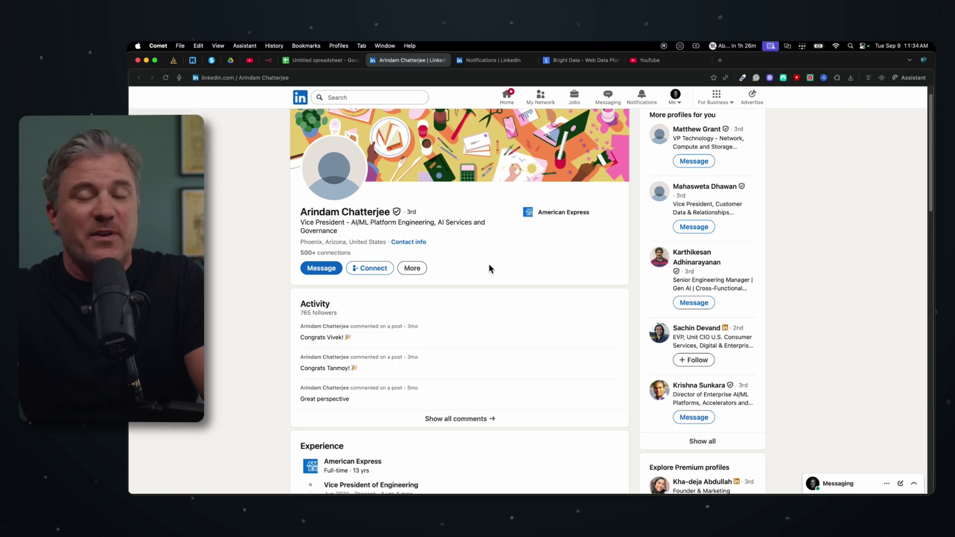
{"action": "scroll", "coordinate": [415, 242], "scroll_direction": "up", "scroll_amount": 1}
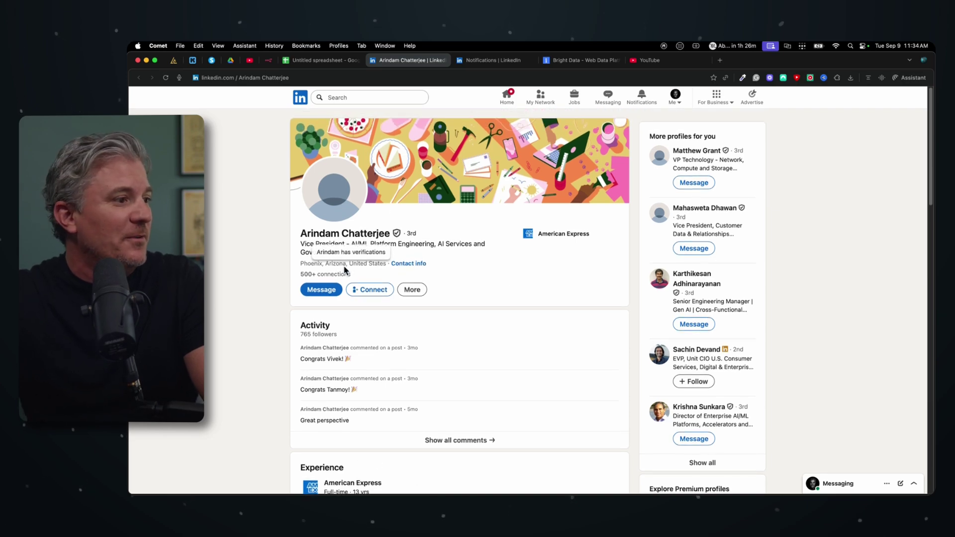
{"action": "left_click", "coordinate": [370, 290]}
{"action": "left_click", "coordinate": [598, 188]}
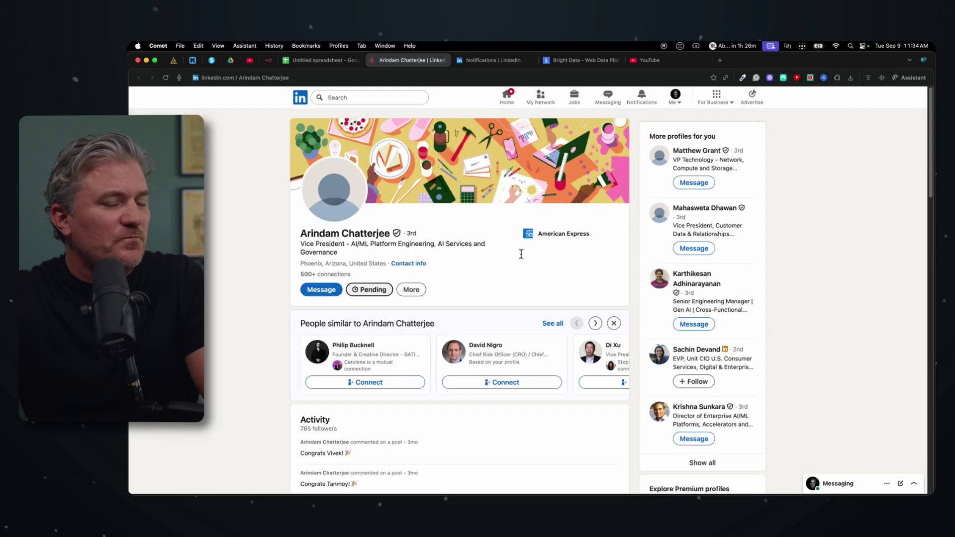
Scan the exported spreadsheet's columns, then return through the LinkedIn tabs to Deep Lookup
{"action": "left_click", "coordinate": [341, 60]}
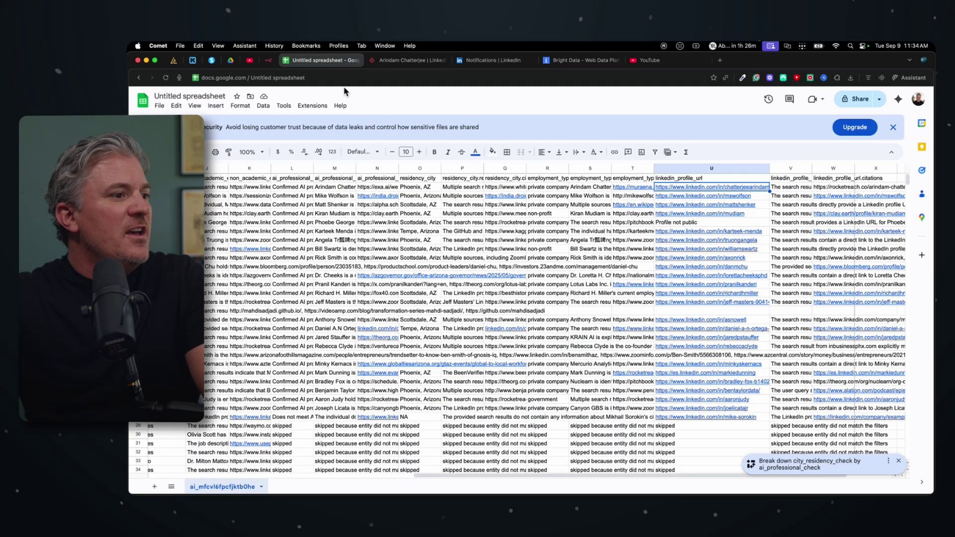
{"action": "scroll", "coordinate": [546, 344], "scroll_direction": "left", "scroll_amount": 9}
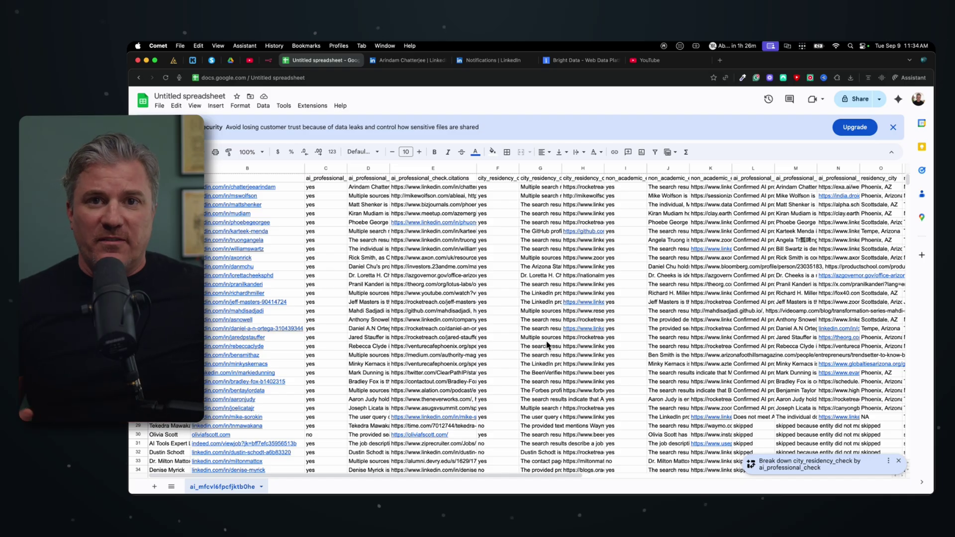
{"action": "left_click", "coordinate": [410, 60]}
{"action": "left_click", "coordinate": [490, 60]}
{"action": "left_click", "coordinate": [582, 60]}
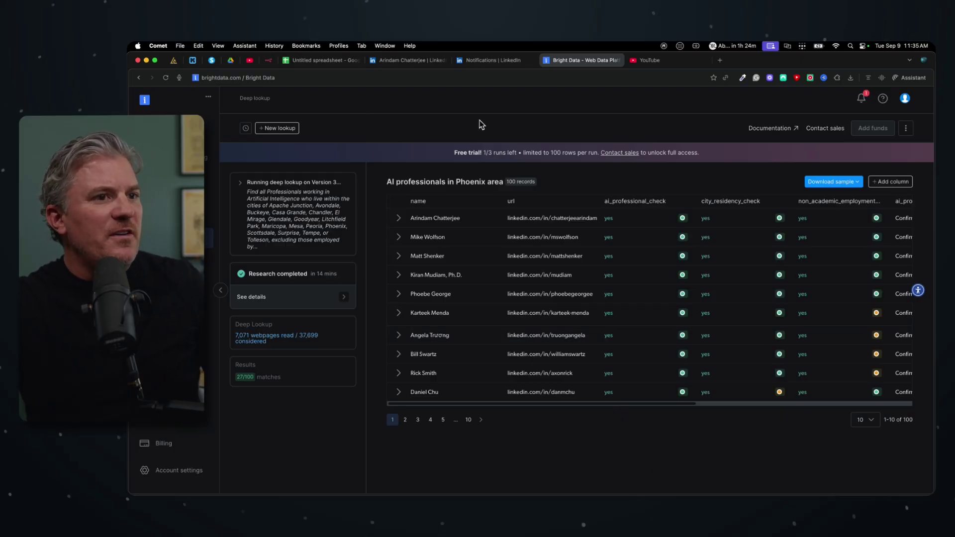
Go via the Control Panel's Proxies & Scraping page to brightdata.com's Products menu
{"action": "left_click", "coordinate": [169, 131]}
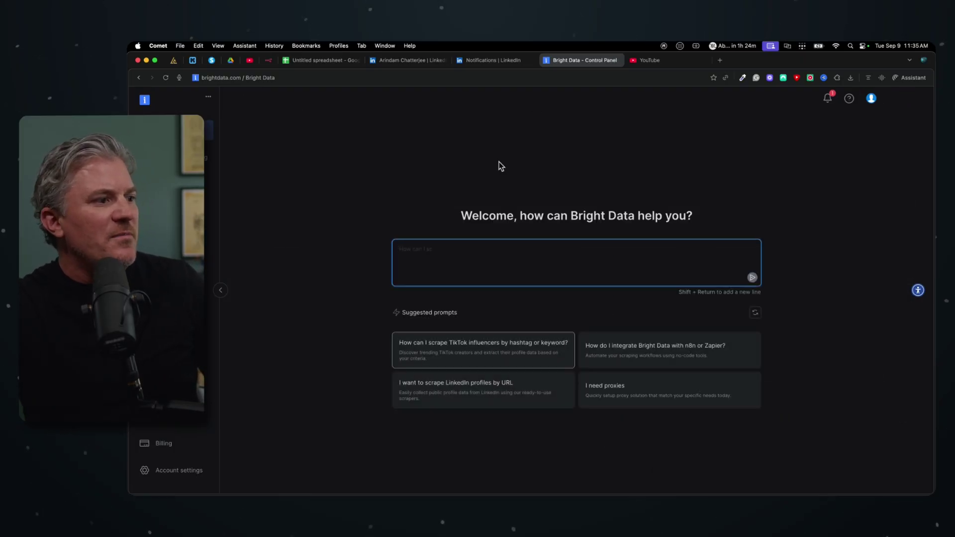
{"action": "left_click", "coordinate": [165, 157]}
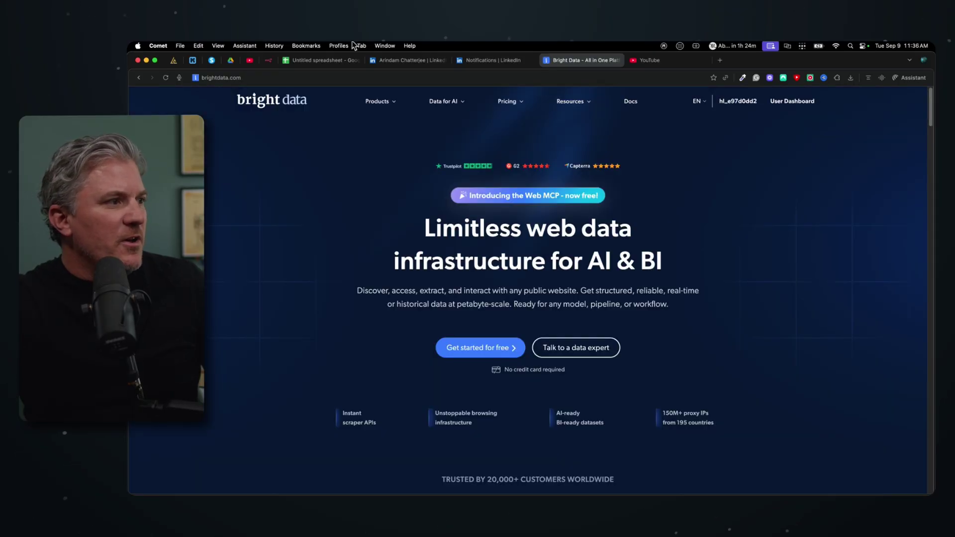
{"action": "mouse_move", "coordinate": [386, 101]}
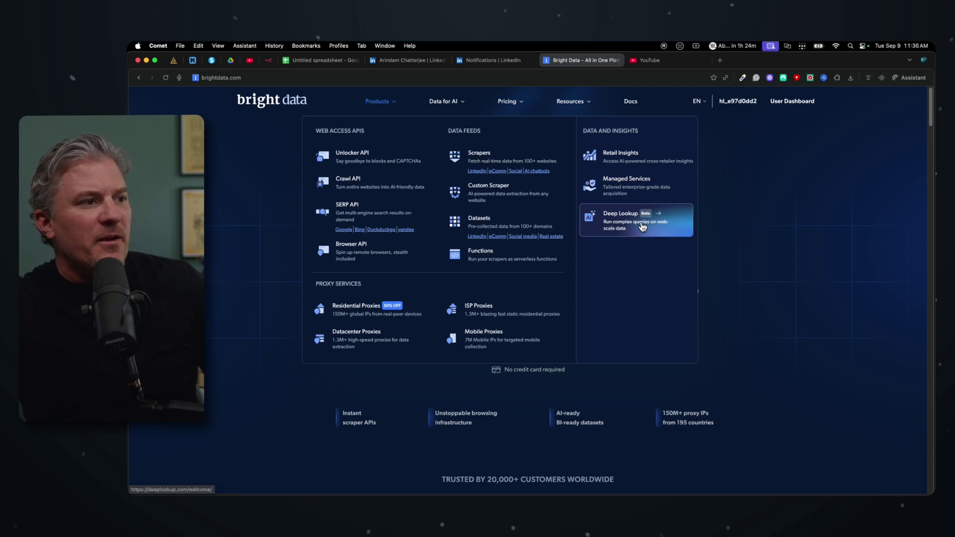
Review Web Scraper API pricing plans, from $1.5 to $0.75 per 1K records
{"action": "left_click", "coordinate": [480, 153]}
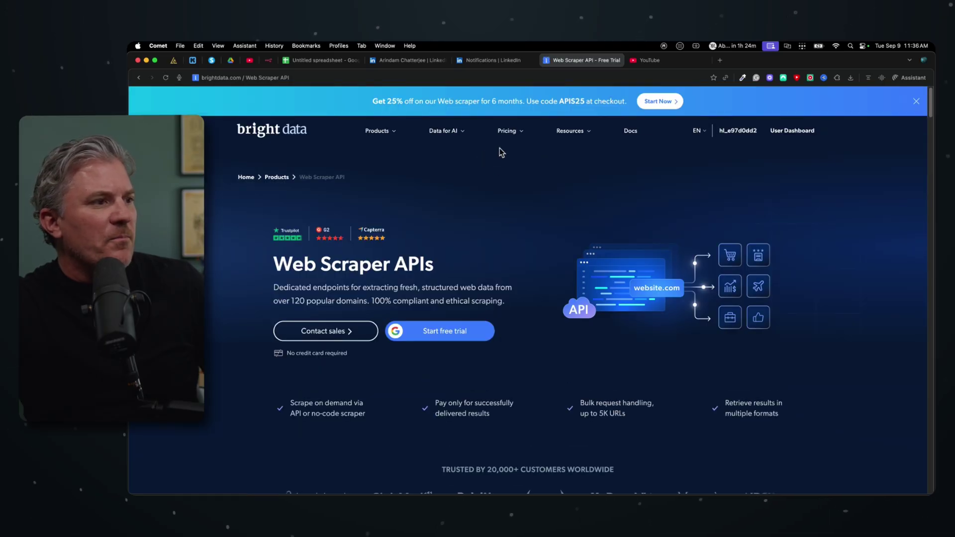
{"action": "mouse_move", "coordinate": [518, 137]}
{"action": "left_click", "coordinate": [501, 189]}
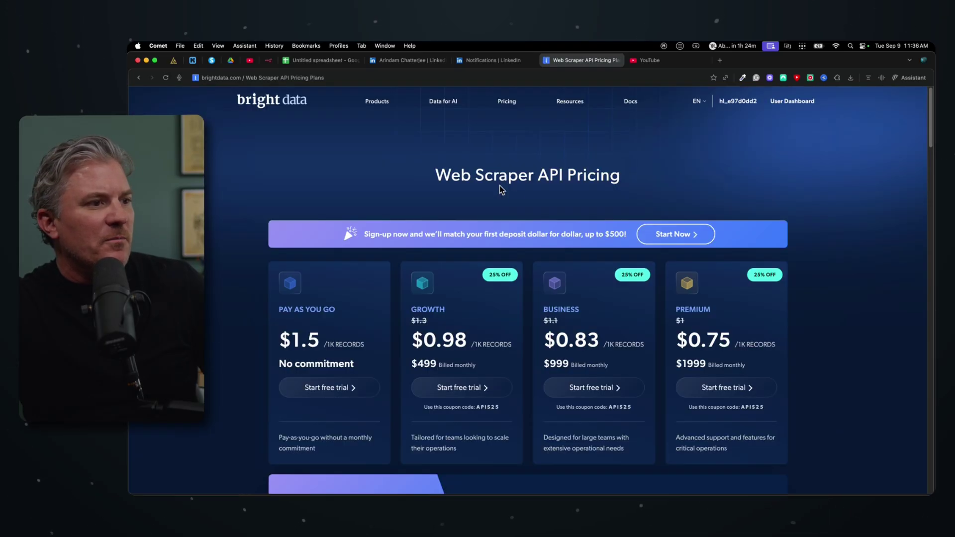
{"action": "scroll", "coordinate": [431, 304], "scroll_direction": "down", "scroll_amount": 3}
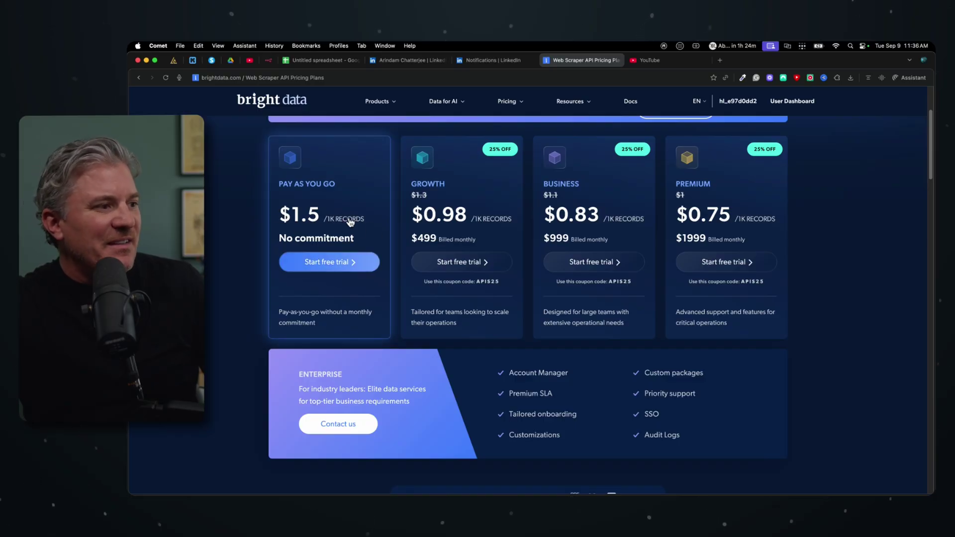
{"action": "scroll", "coordinate": [395, 324], "scroll_direction": "down", "scroll_amount": 3}
{"action": "scroll", "coordinate": [398, 329], "scroll_direction": "up", "scroll_amount": 5}
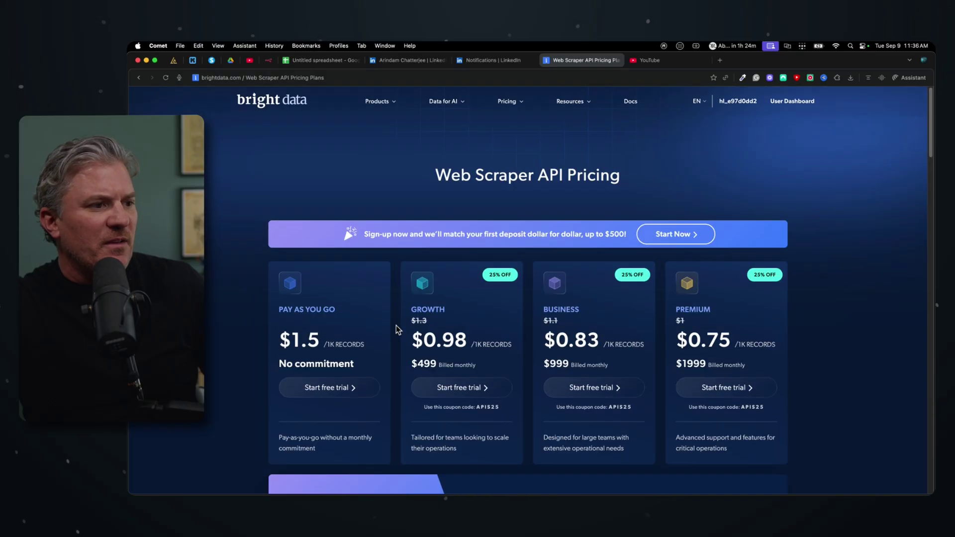
{"action": "scroll", "coordinate": [384, 350], "scroll_direction": "down", "scroll_amount": 2}
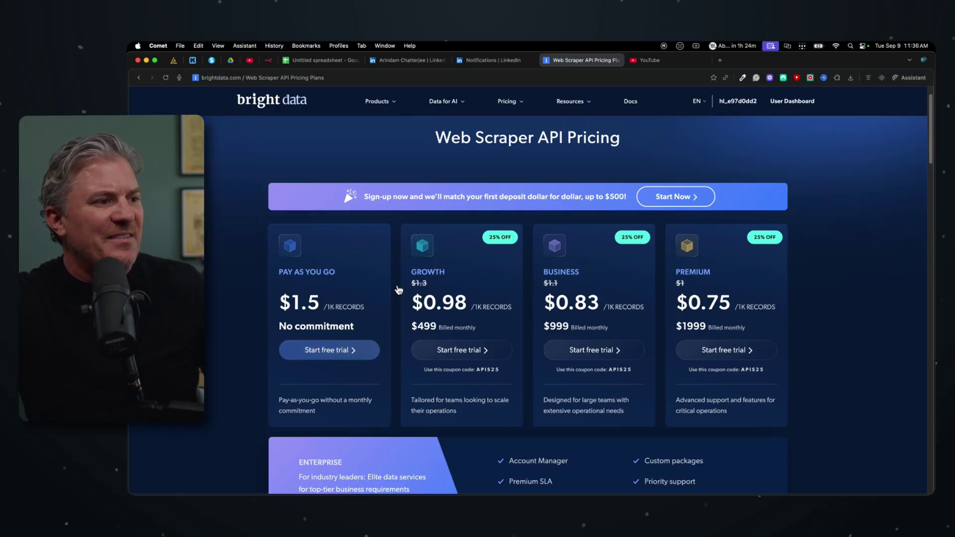
{"action": "scroll", "coordinate": [390, 289], "scroll_direction": "up", "scroll_amount": 2}
{"action": "mouse_move", "coordinate": [523, 105]}
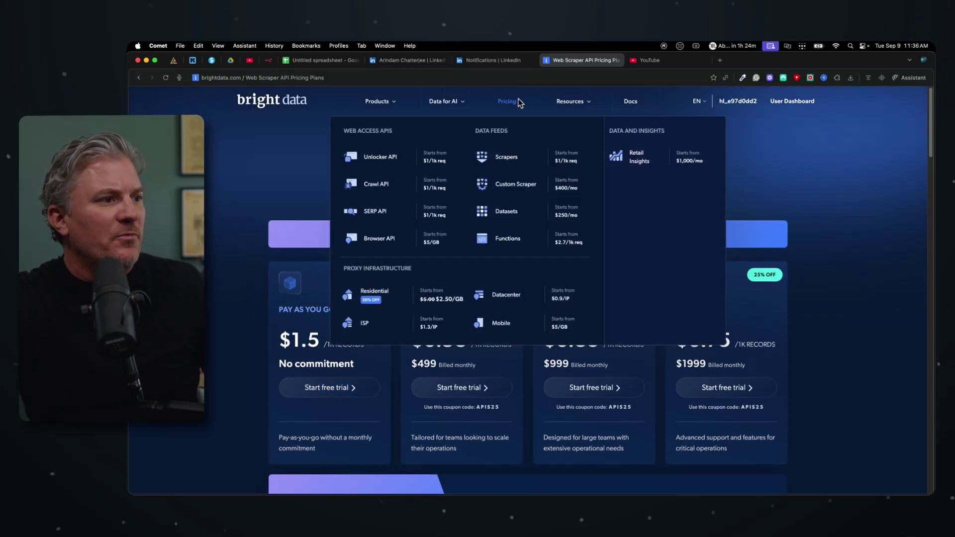
View Custom Scrapers pricing, then SERP API plans from $0.75 to $0.50 per 1K results
{"action": "left_click", "coordinate": [514, 188]}
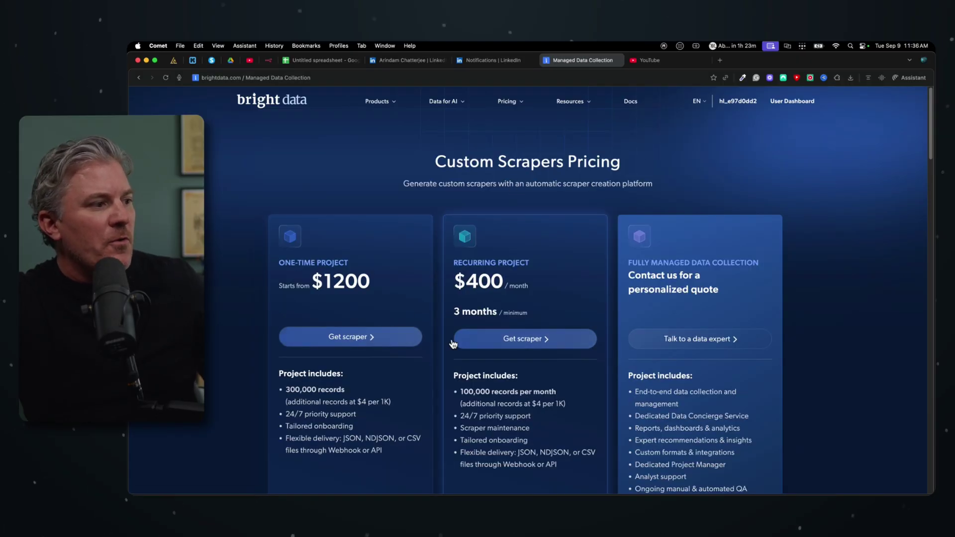
{"action": "mouse_move", "coordinate": [505, 103]}
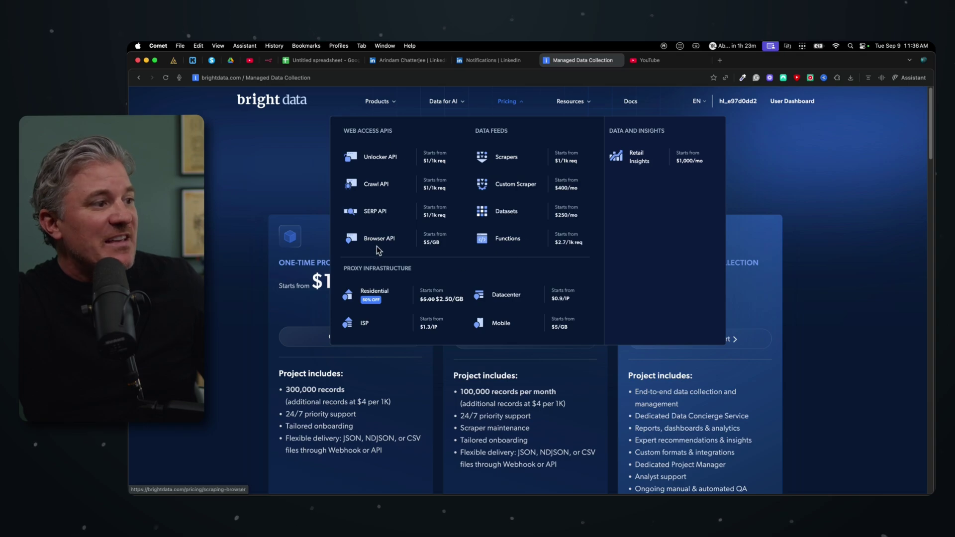
{"action": "left_click", "coordinate": [374, 212]}
{"action": "scroll", "coordinate": [348, 249], "scroll_direction": "down", "scroll_amount": 3}
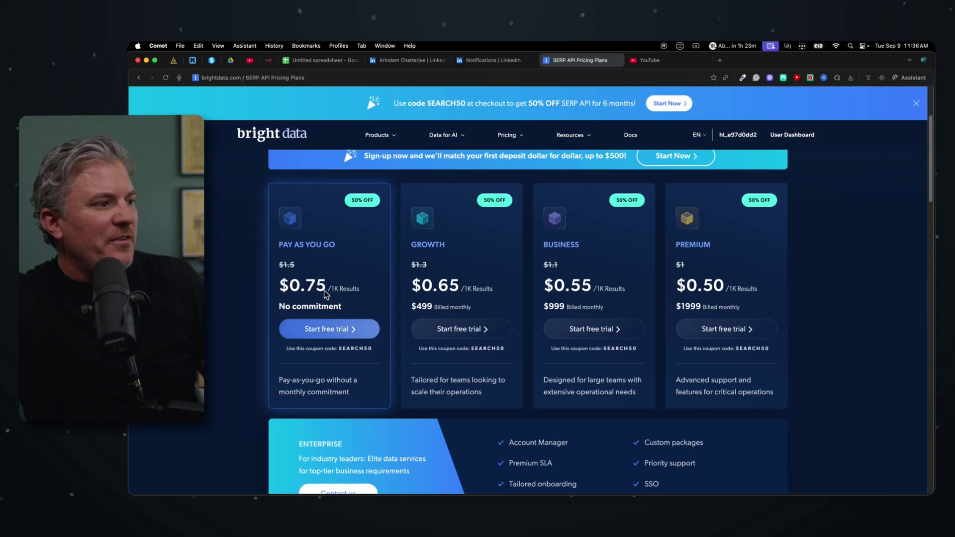
{"action": "scroll", "coordinate": [313, 278], "scroll_direction": "down", "scroll_amount": 1}
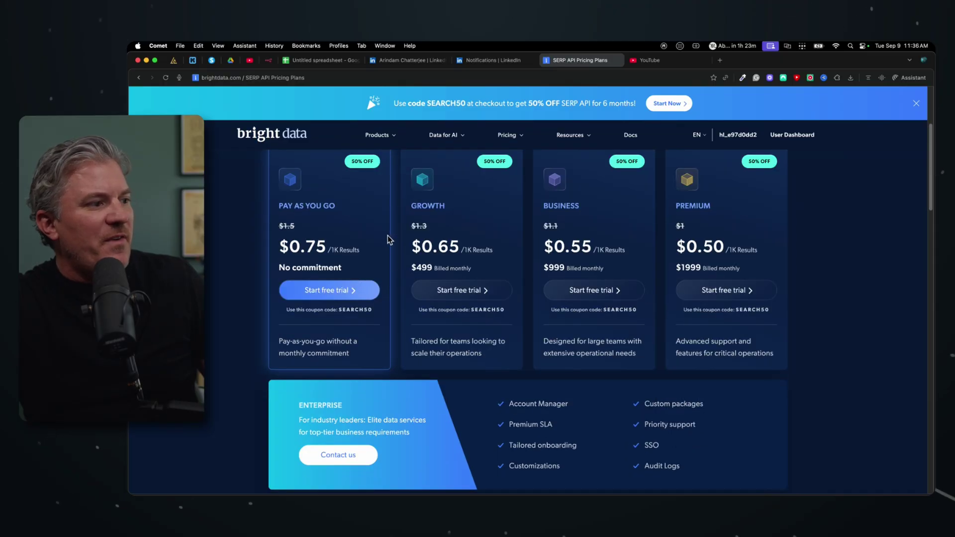
{"action": "scroll", "coordinate": [395, 232], "scroll_direction": "up", "scroll_amount": 1}
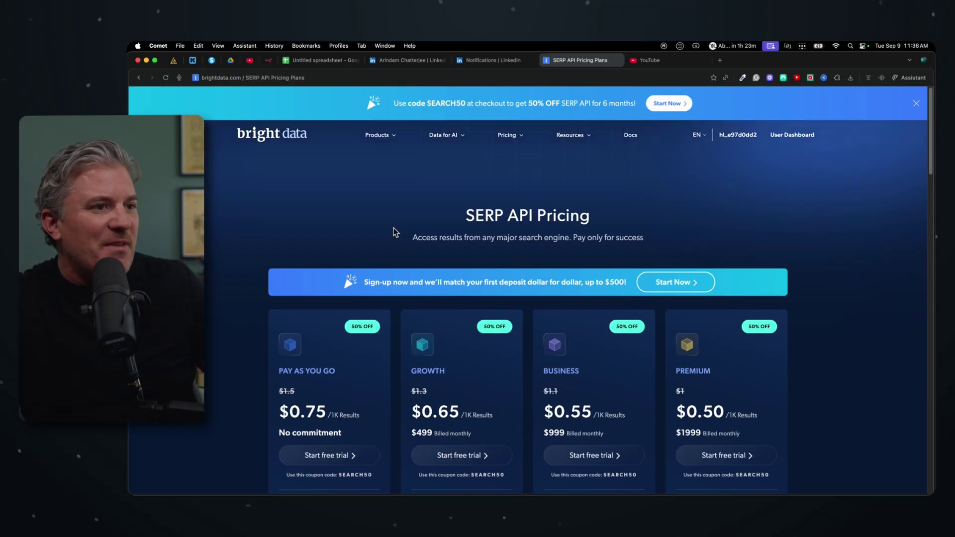
{"action": "mouse_move", "coordinate": [516, 137]}
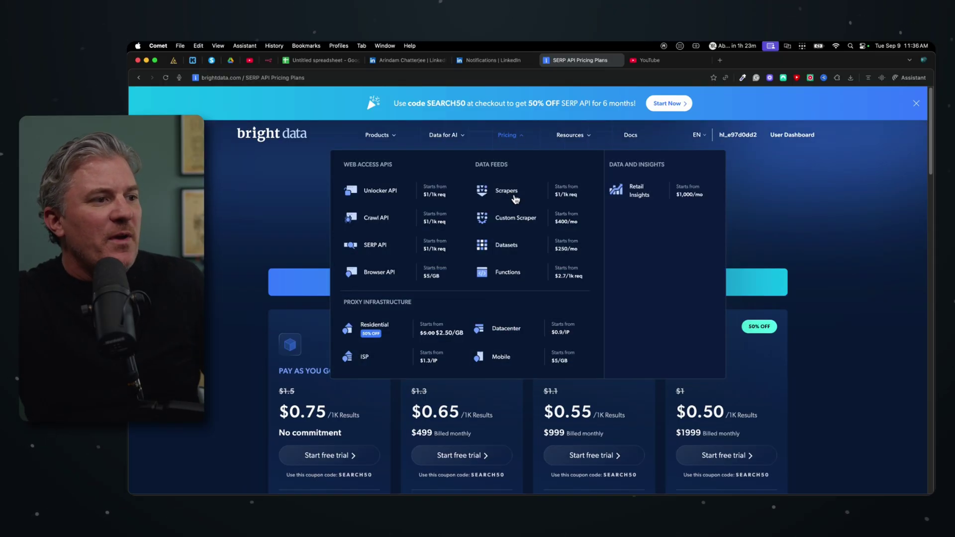